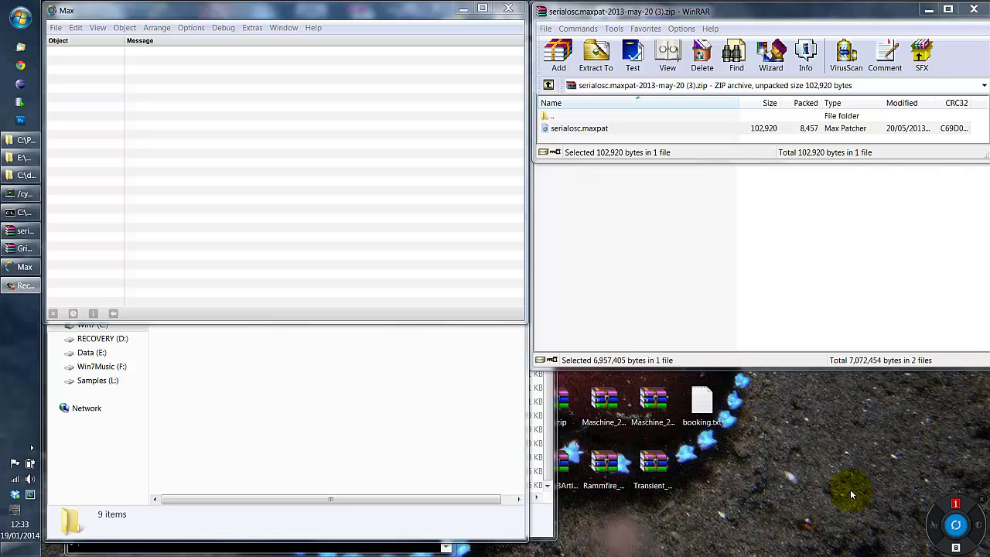
# - Bring the Max window forward and open its Options menu
pyautogui.click(302, 13)
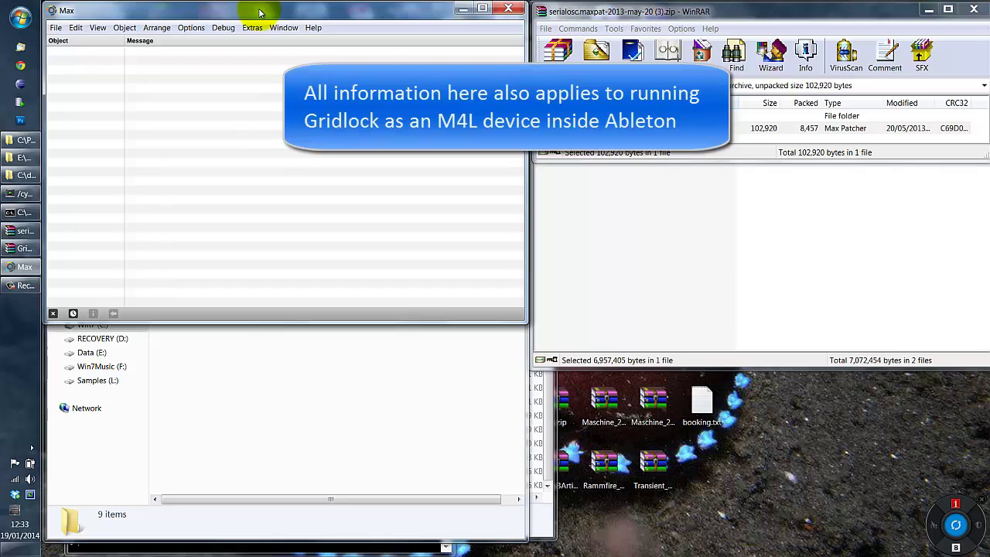
pyautogui.click(193, 29)
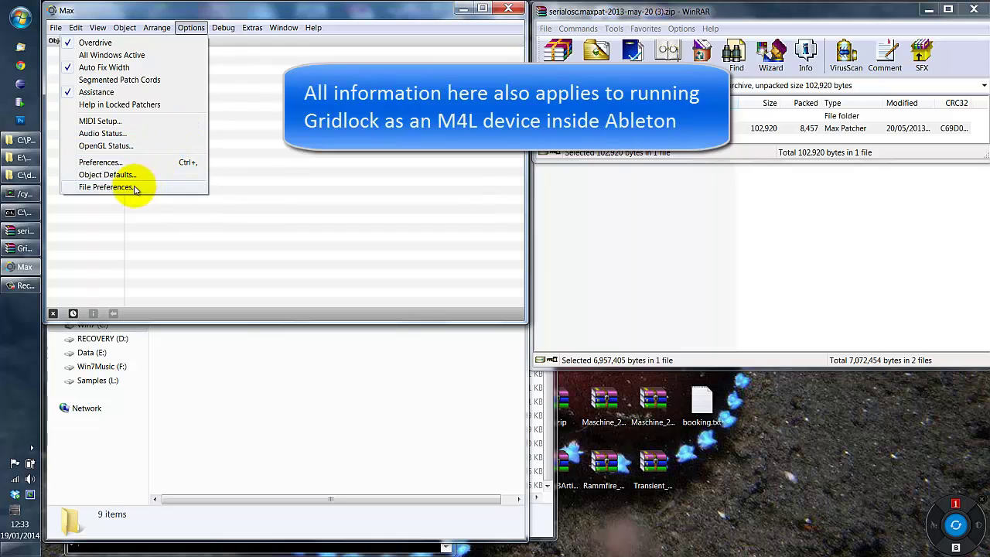
pyautogui.click(106, 187)
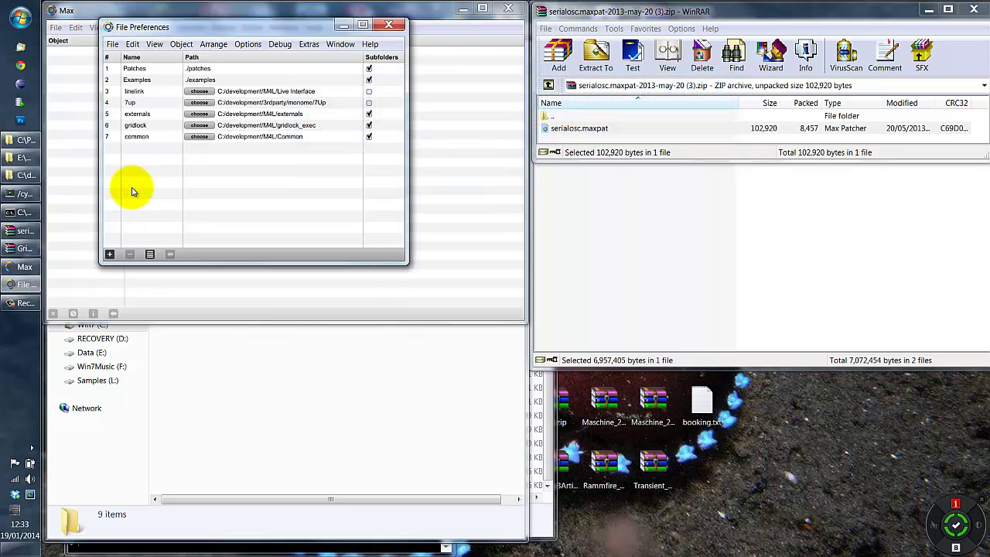
pyautogui.moveTo(232, 27); pyautogui.dragTo(322, 66)
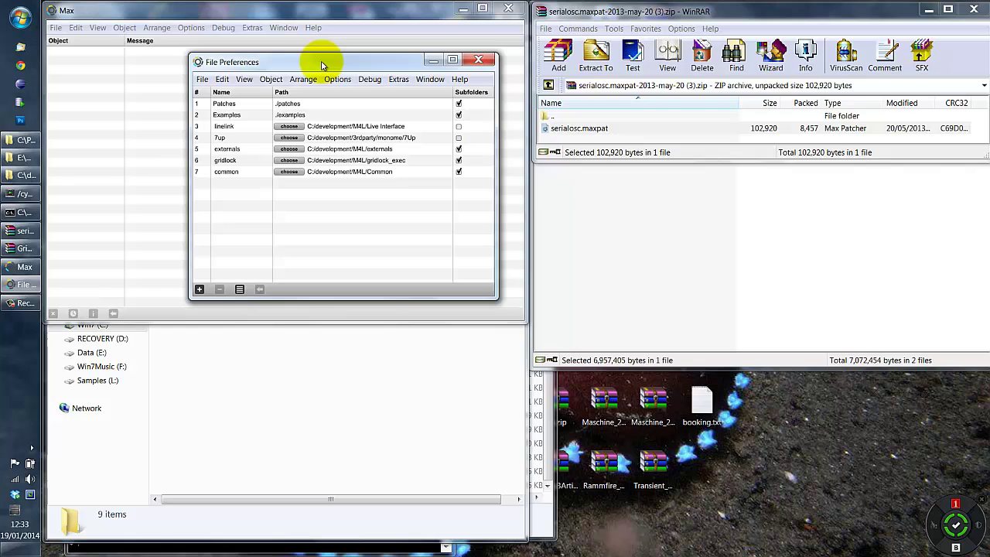
pyautogui.click(348, 152)
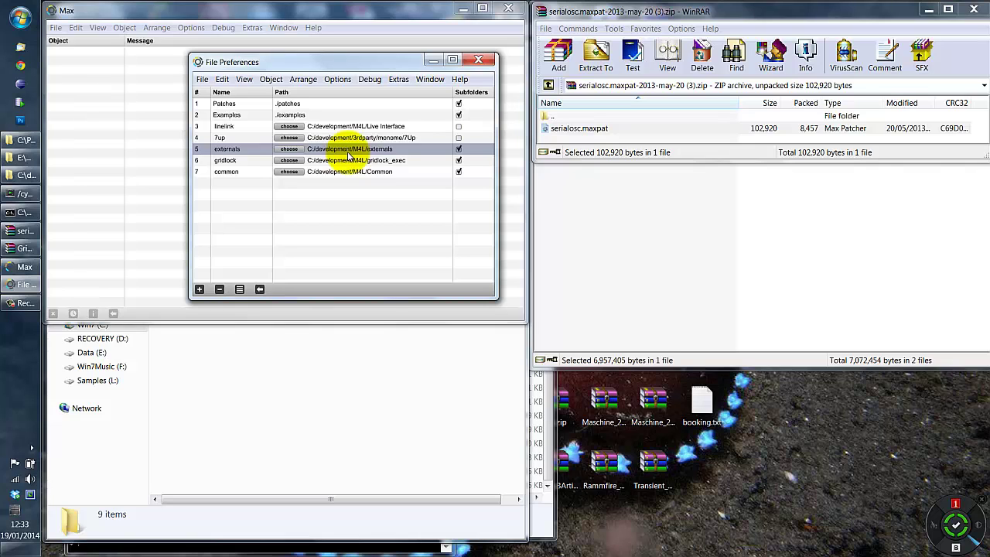
pyautogui.moveTo(376, 62)
pyautogui.mouseDown()
pyautogui.moveTo(325, 85)
pyautogui.moveTo(366, 75)
pyautogui.mouseUp()
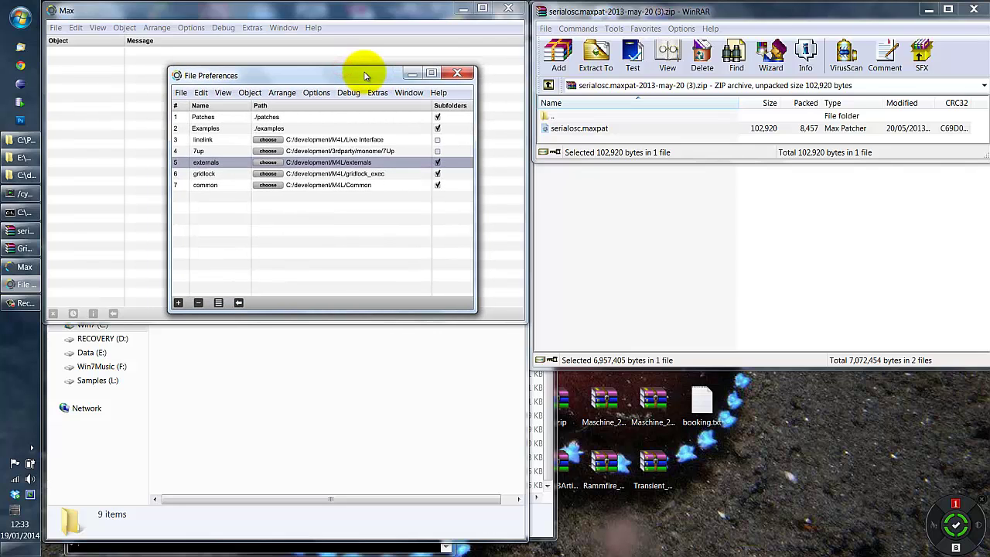
# - Quit Max, launch Max Runtime 6.1 (x64) and drag Gridlock.mxf from the WinRAR archive into it
pyautogui.click(458, 73)
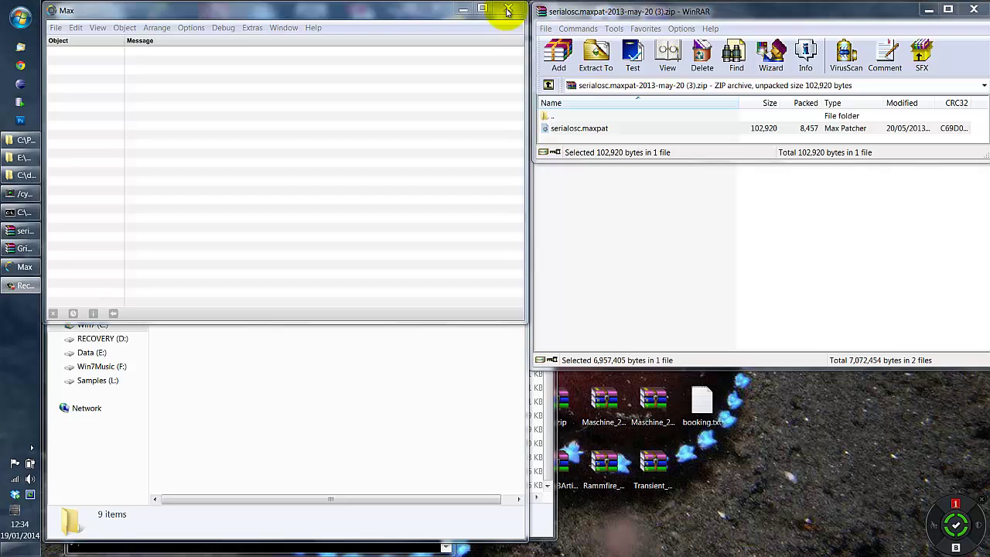
pyautogui.click(507, 10)
pyautogui.click(20, 17)
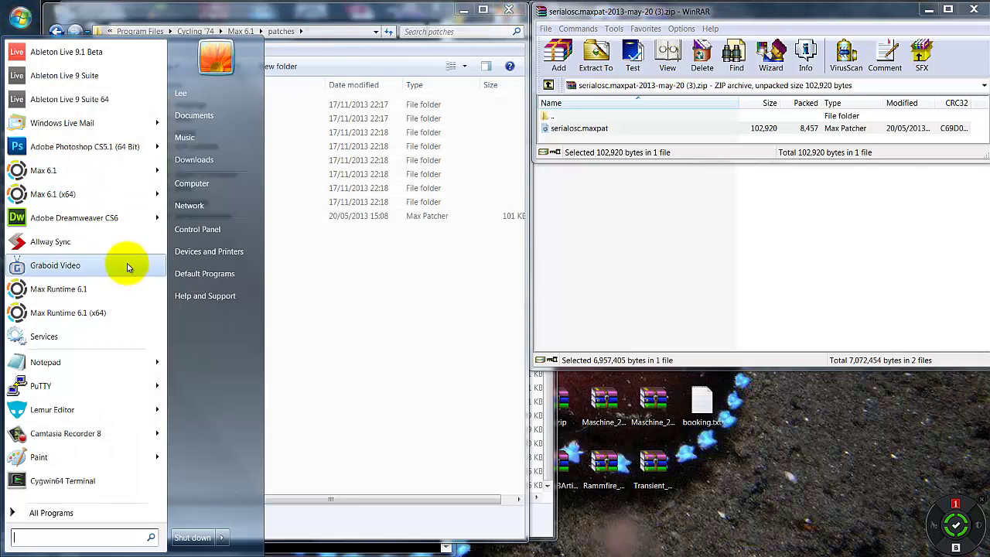
pyautogui.click(80, 313)
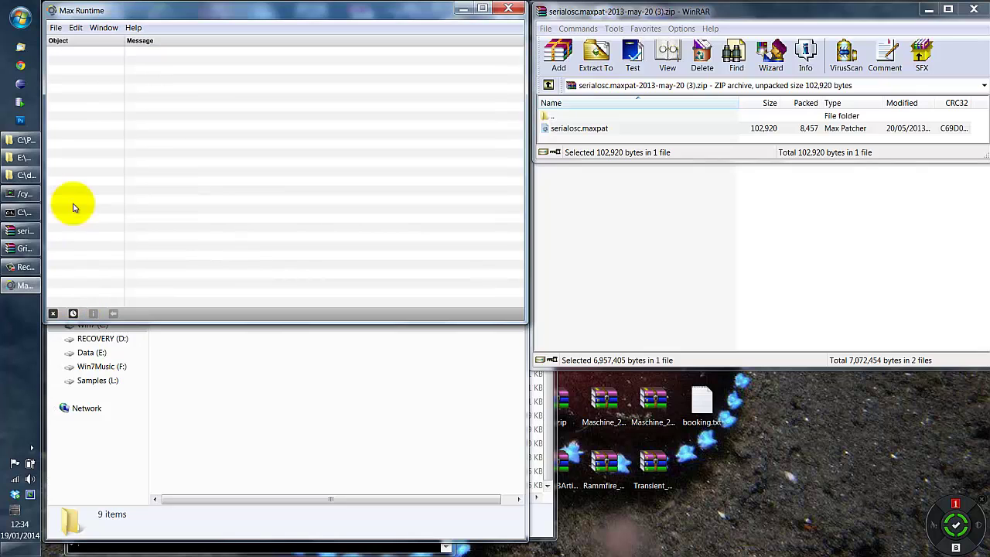
pyautogui.click(25, 249)
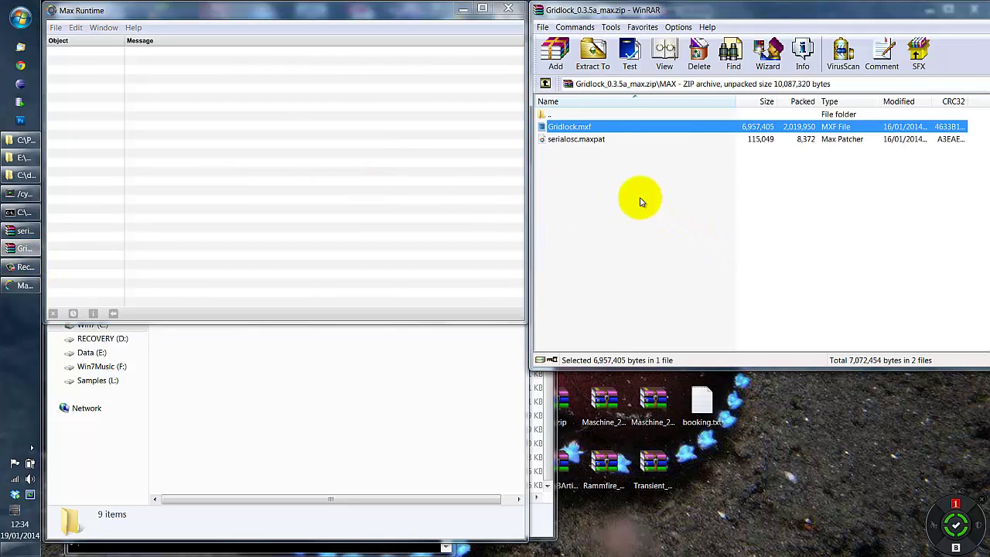
pyautogui.moveTo(568, 126); pyautogui.dragTo(122, 124)
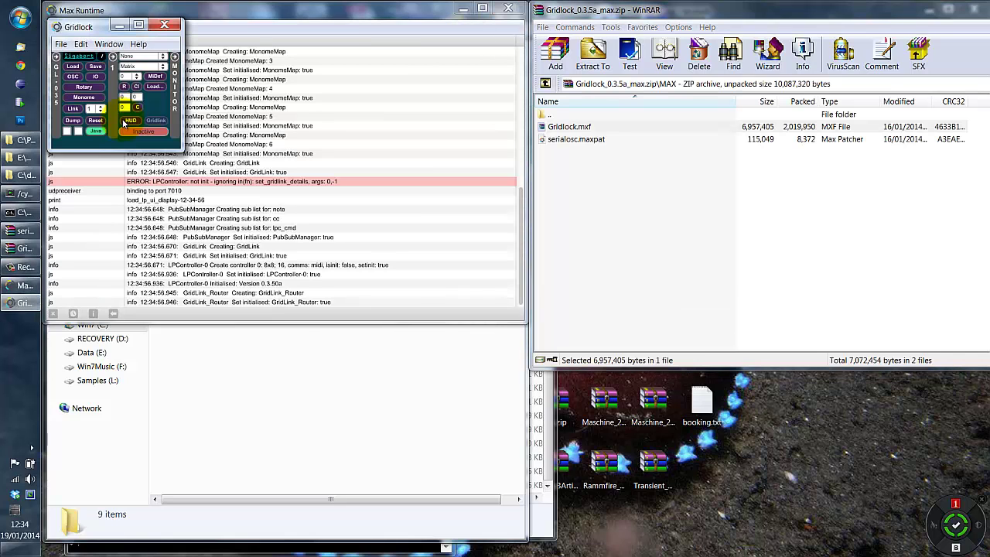
# - Open Gridlock's Monome Configuration and move it over the console to review rows GL-1 to GL-7
pyautogui.click(85, 97)
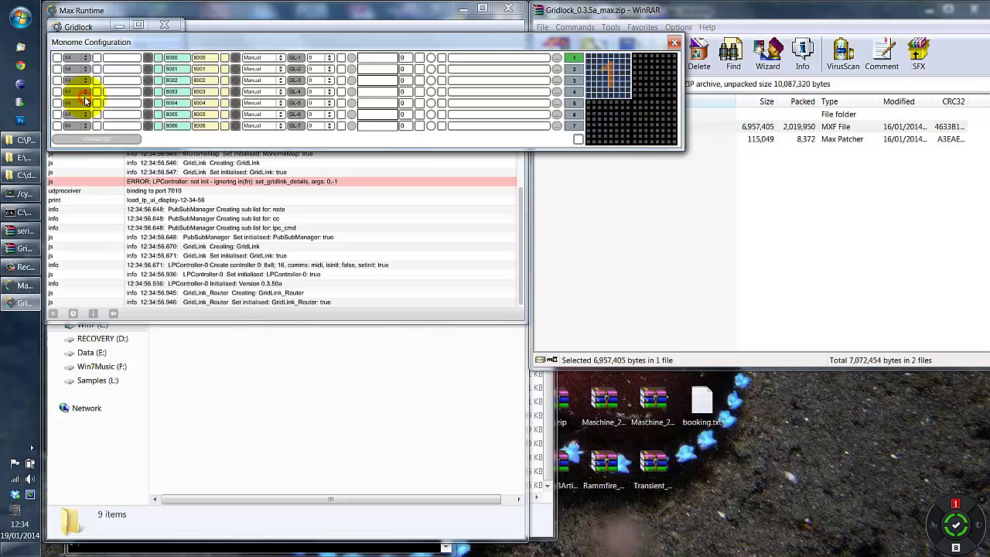
pyautogui.moveTo(137, 42); pyautogui.dragTo(157, 217)
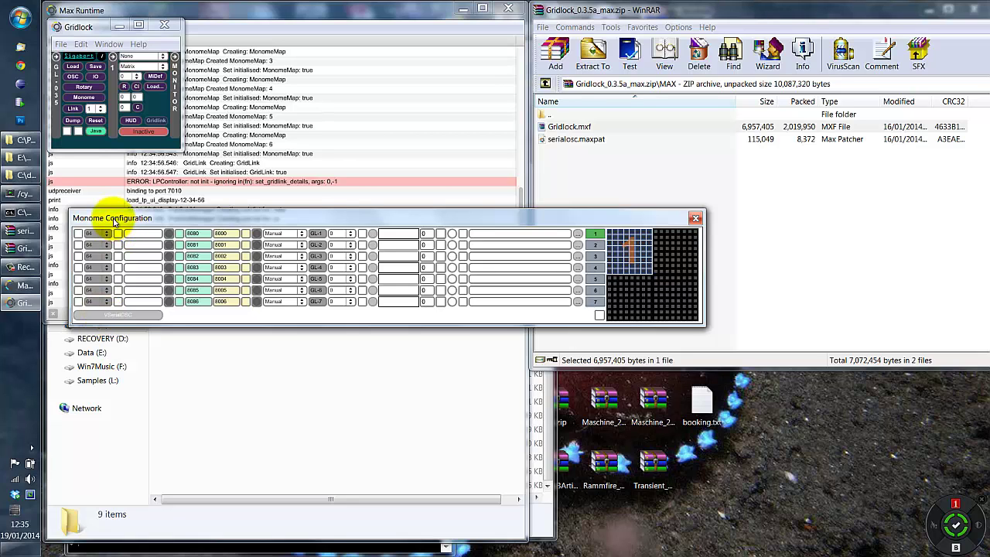
pyautogui.moveTo(113, 218); pyautogui.dragTo(94, 222)
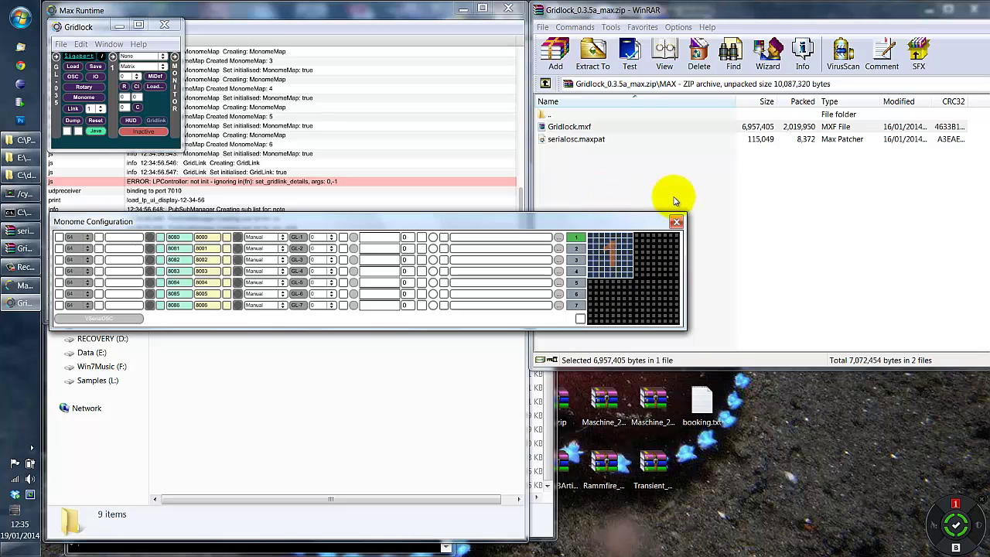
# - Close Monome Configuration, open _polygome64.maxpat from polygome64_103 and center its window
pyautogui.click(677, 222)
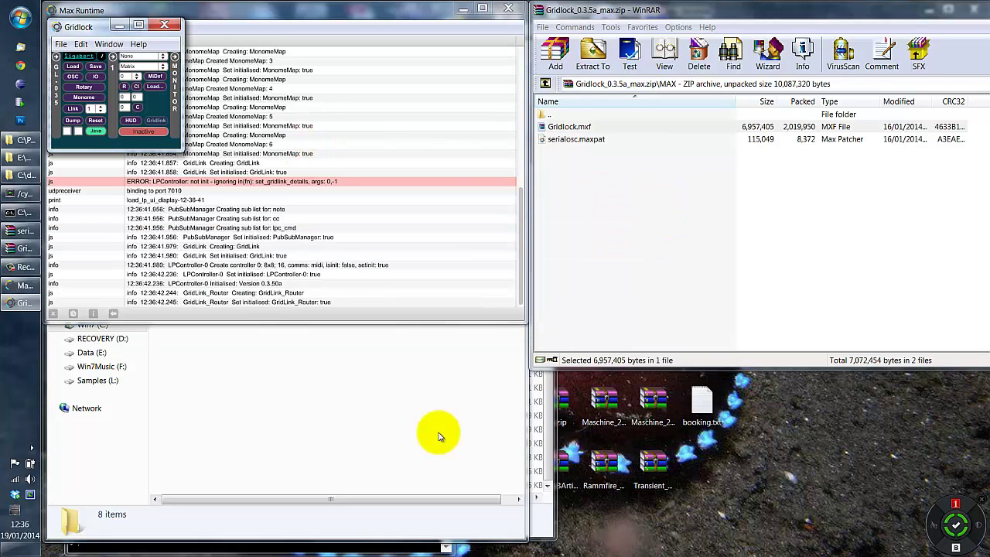
pyautogui.click(61, 44)
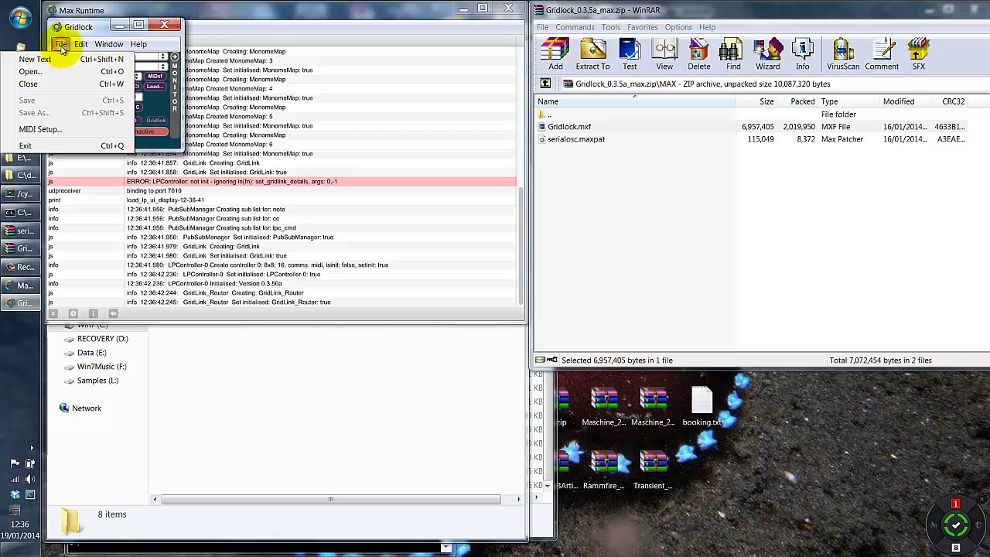
pyautogui.click(46, 73)
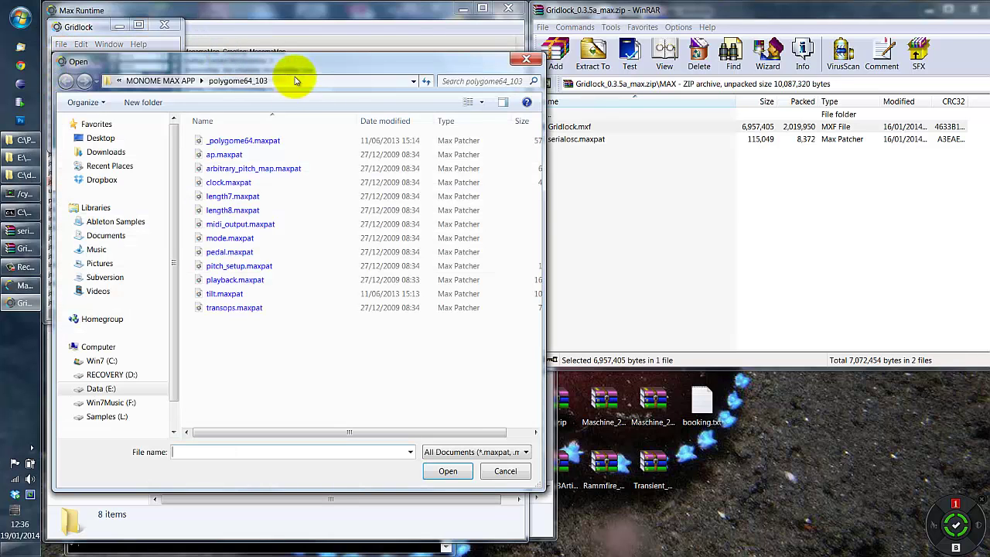
pyautogui.doubleClick(227, 143)
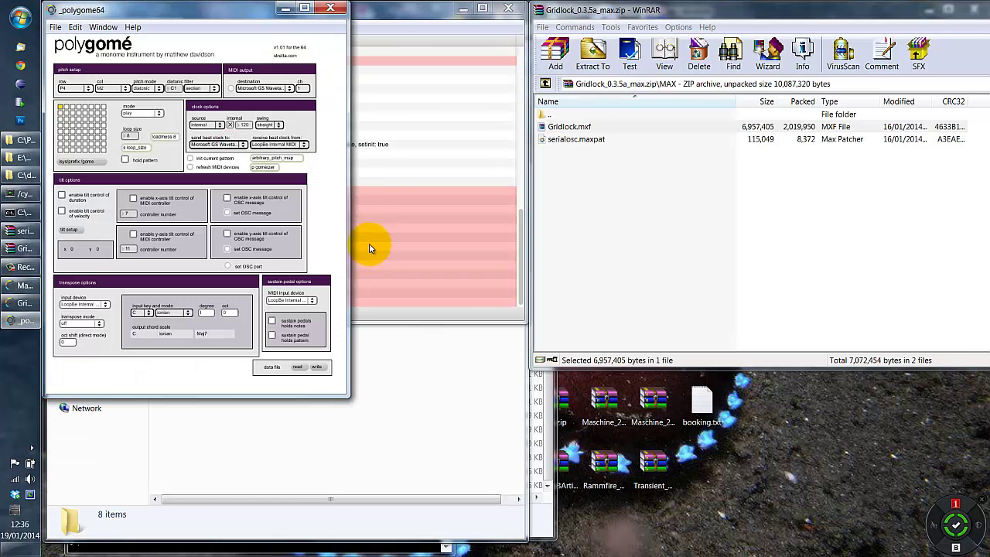
pyautogui.moveTo(193, 15); pyautogui.dragTo(337, 32)
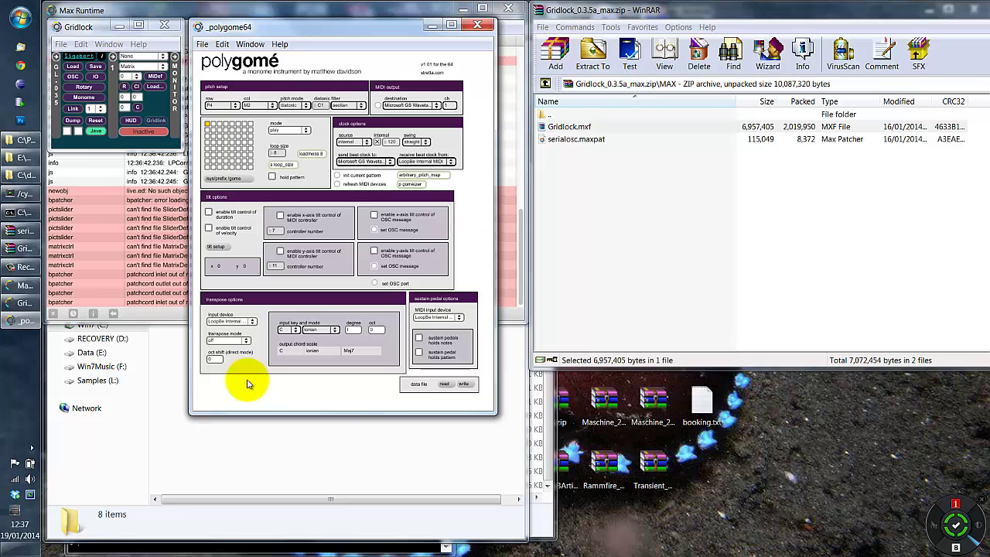
# - Check the console's serialosc.maxpat loading error, then exit the polygome patch
pyautogui.click(290, 10)
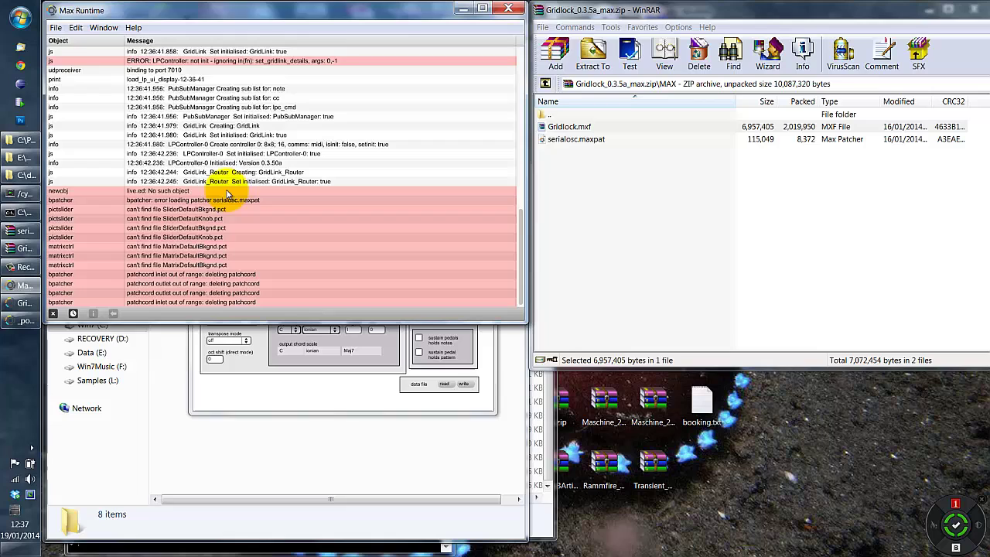
pyautogui.click(224, 201)
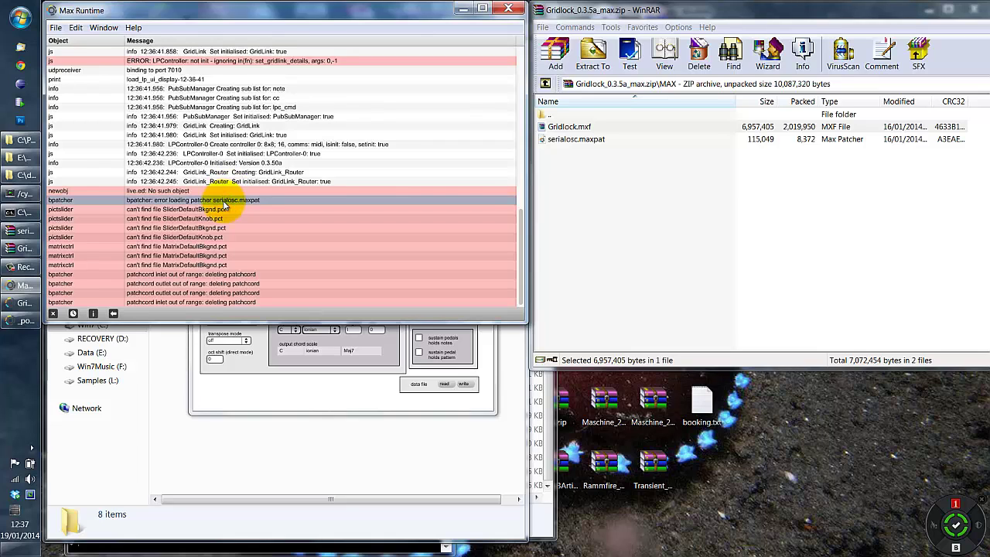
pyautogui.click(288, 386)
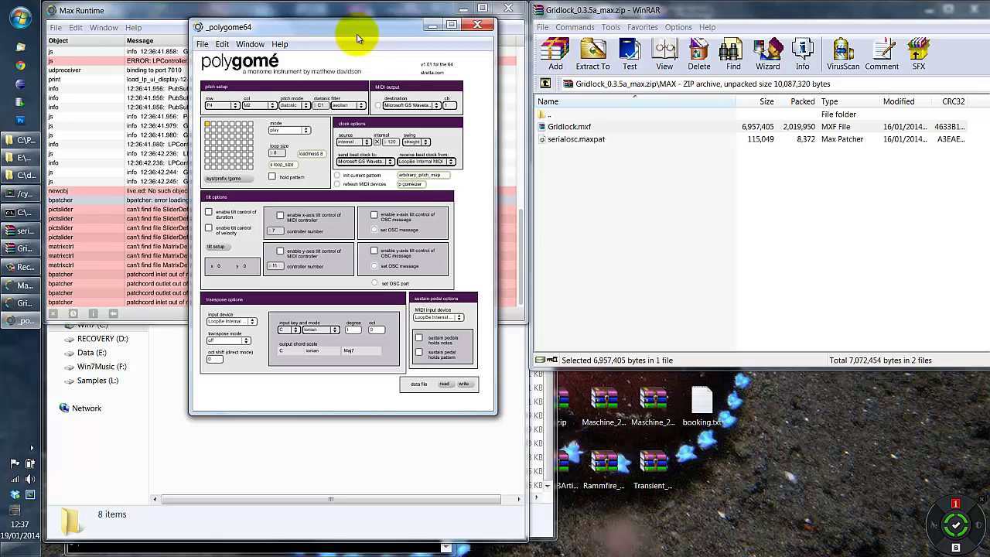
pyautogui.click(56, 27)
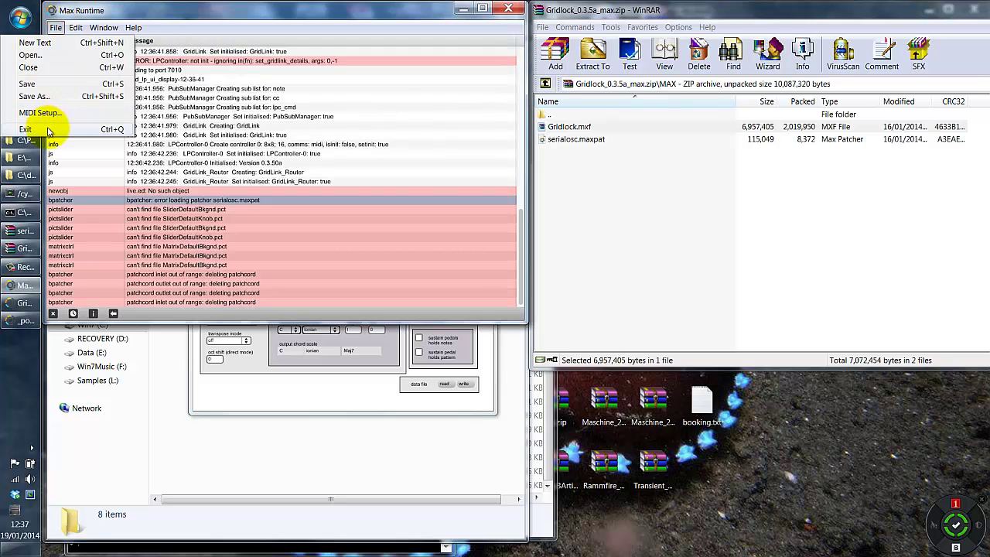
pyautogui.click(48, 130)
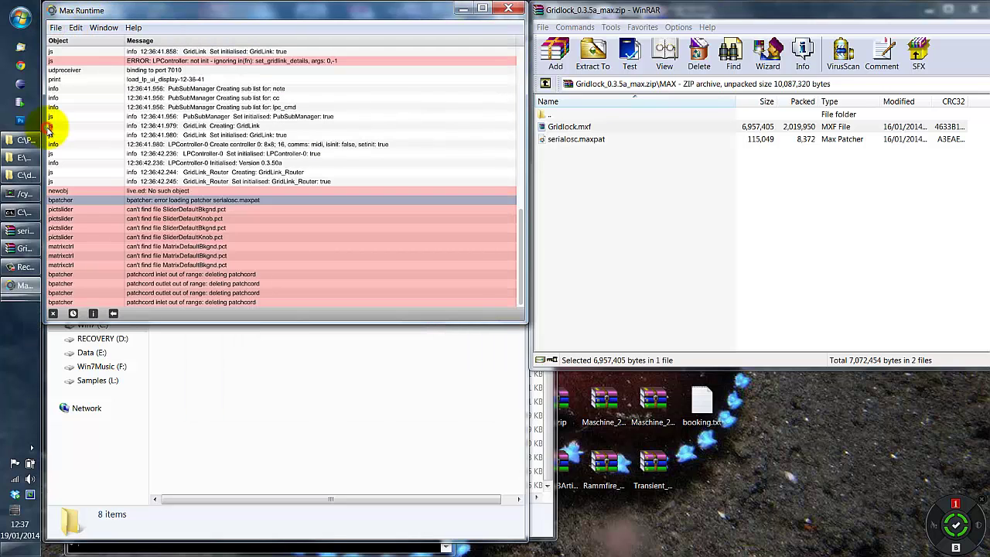
# - Drag serialosc.maxpat from the archive into Max 6.1\patches and approve the administrator prompt
pyautogui.click(25, 233)
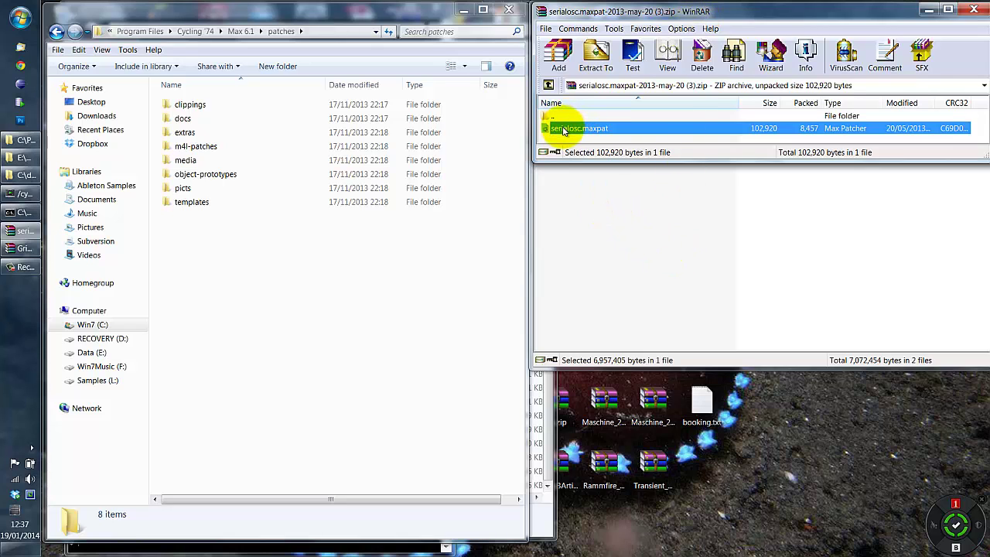
pyautogui.moveTo(563, 132); pyautogui.dragTo(269, 261)
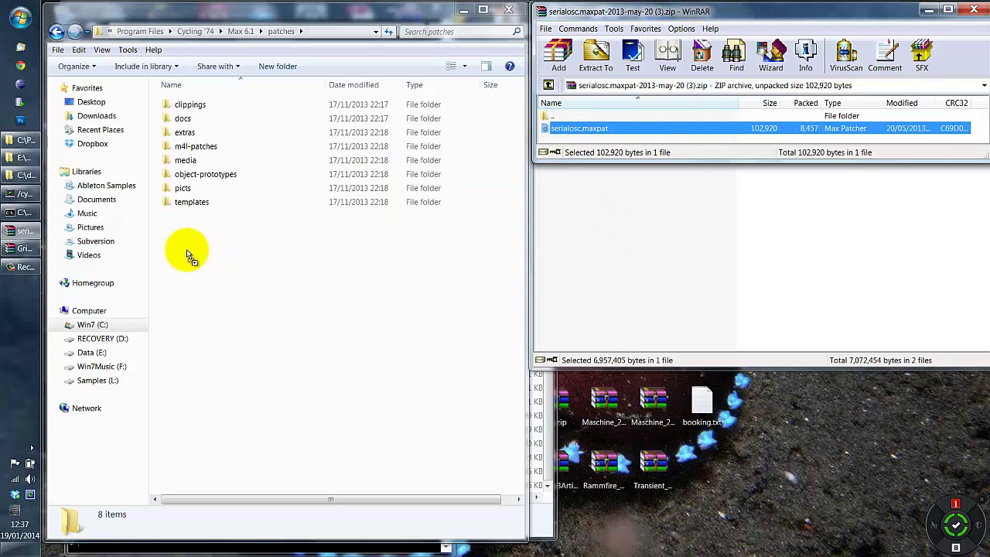
pyautogui.moveTo(186, 249); pyautogui.dragTo(188, 249)
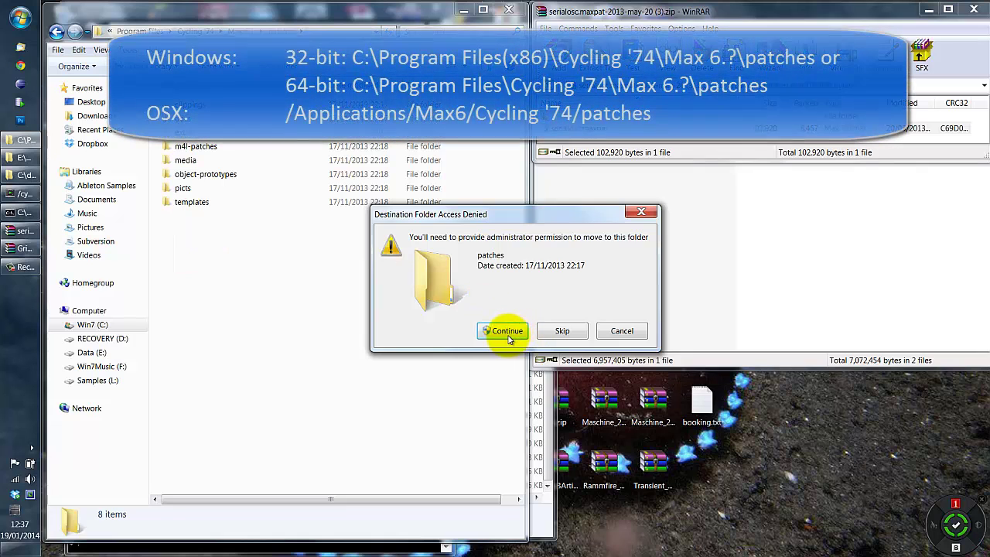
pyautogui.click(507, 331)
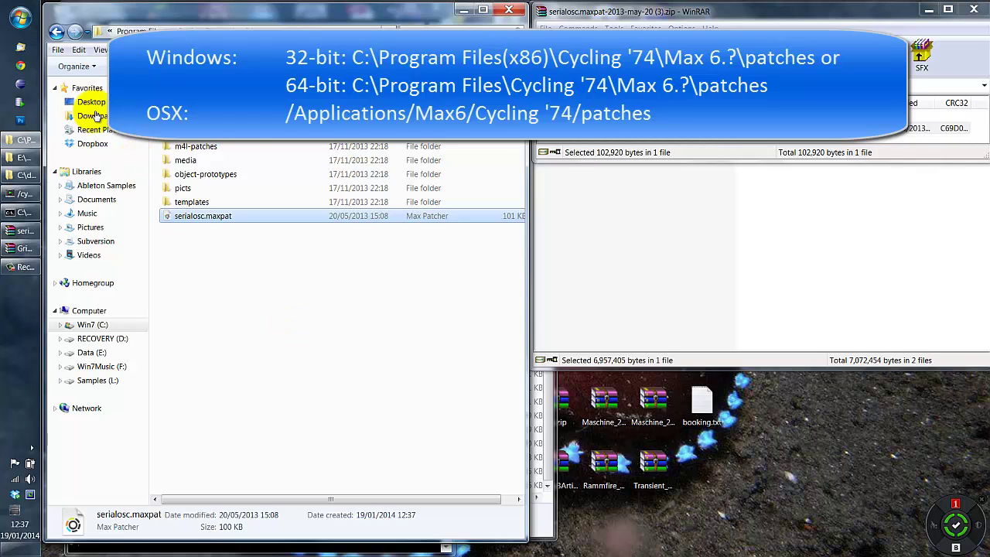
pyautogui.click(20, 18)
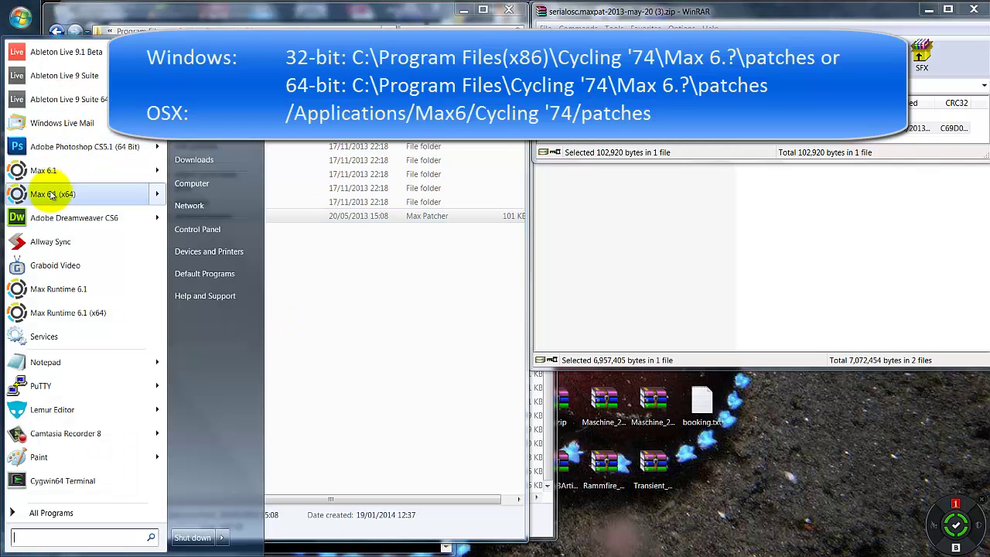
# - Relaunch Max Runtime and load Gridlock.mxf into it from the archive
pyautogui.click(56, 313)
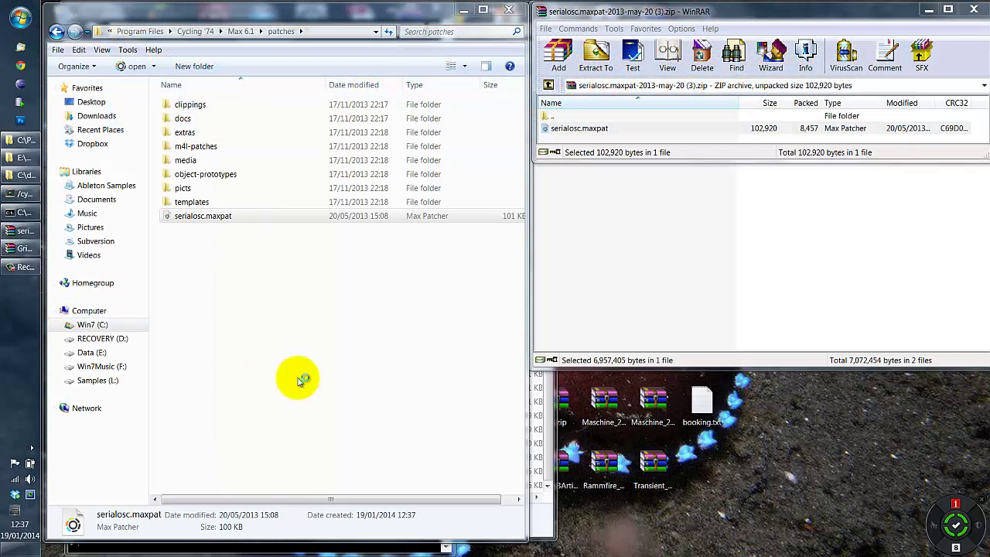
pyautogui.click(579, 248)
pyautogui.moveTo(570, 126); pyautogui.dragTo(109, 120)
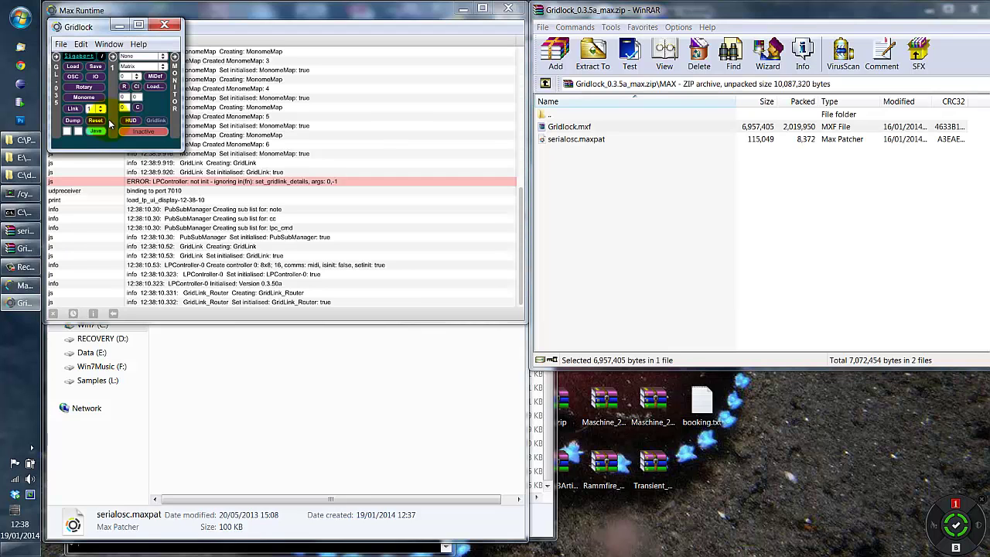
# - Open the _polygome64 patch and move its window to the screen centre
pyautogui.click(61, 44)
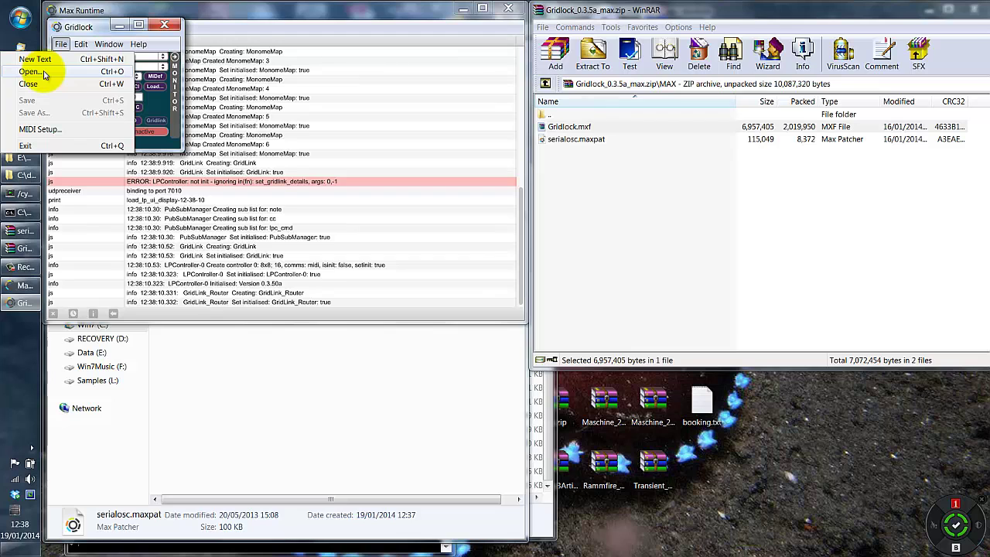
pyautogui.click(44, 73)
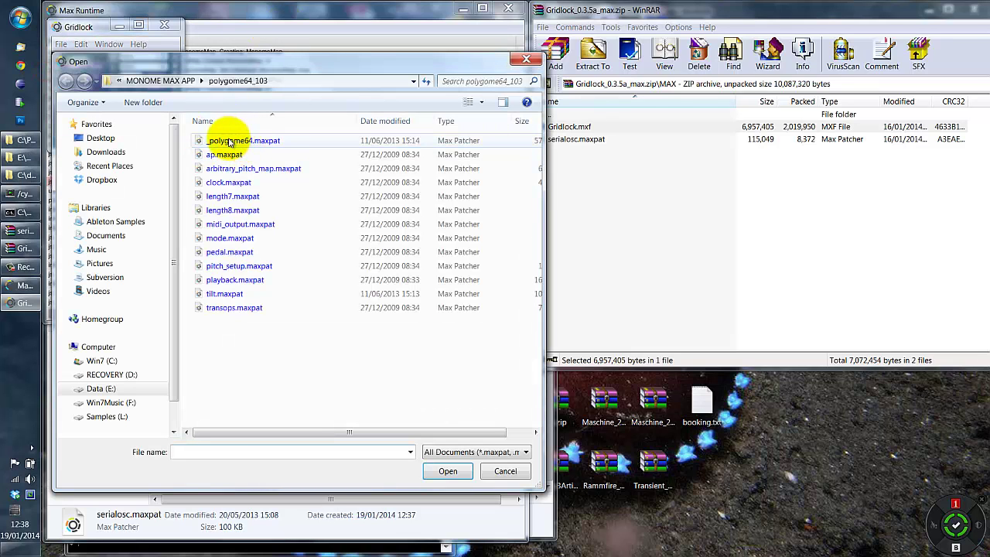
pyautogui.doubleClick(229, 142)
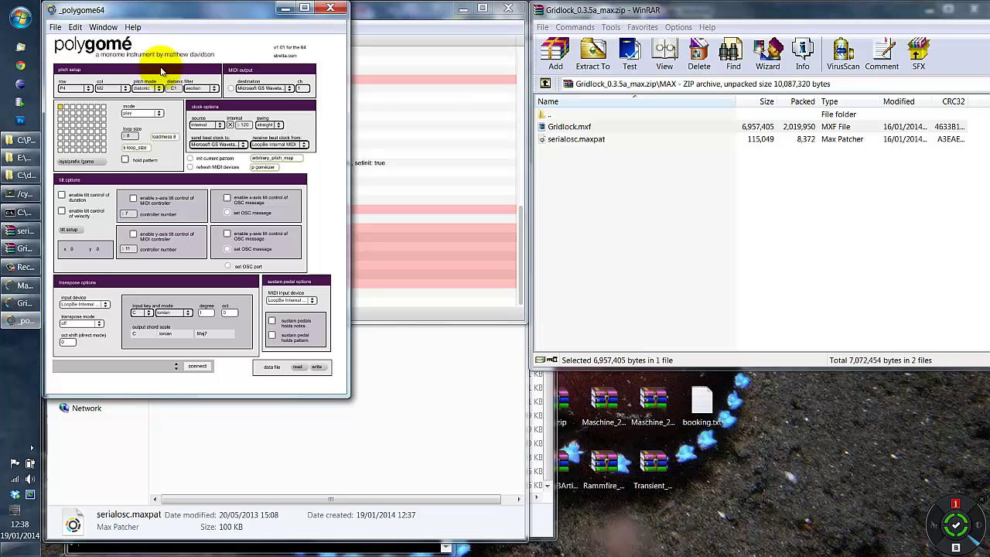
pyautogui.moveTo(138, 14); pyautogui.dragTo(314, 33)
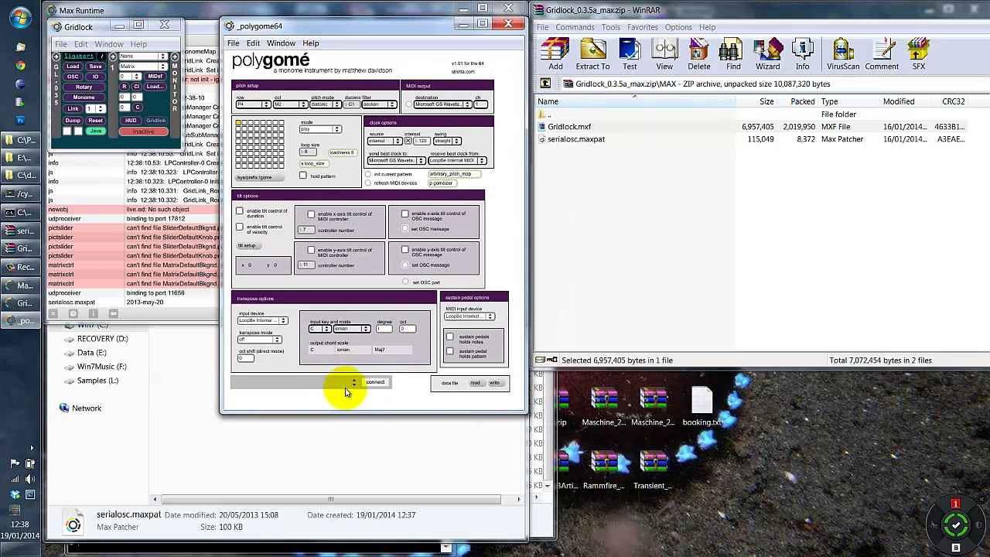
# - Try polygome's connect, then open Gridlock's Monome Configuration lower on screen
pyautogui.click(378, 383)
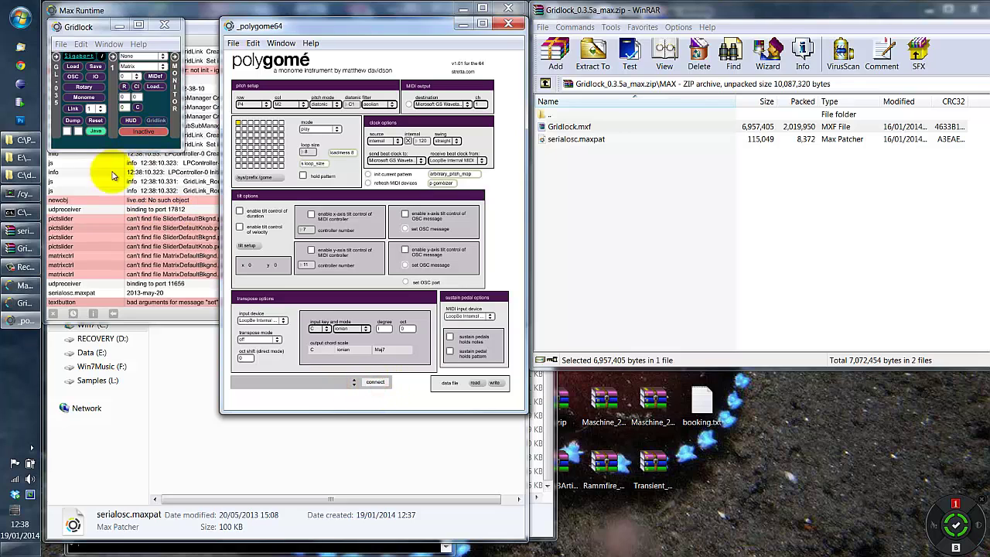
pyautogui.click(85, 99)
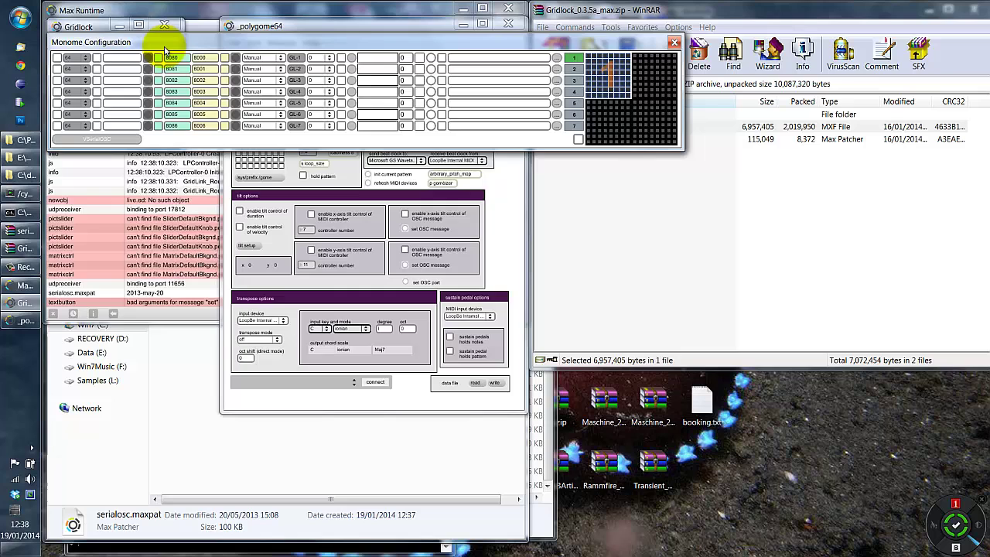
pyautogui.moveTo(165, 39); pyautogui.dragTo(173, 274)
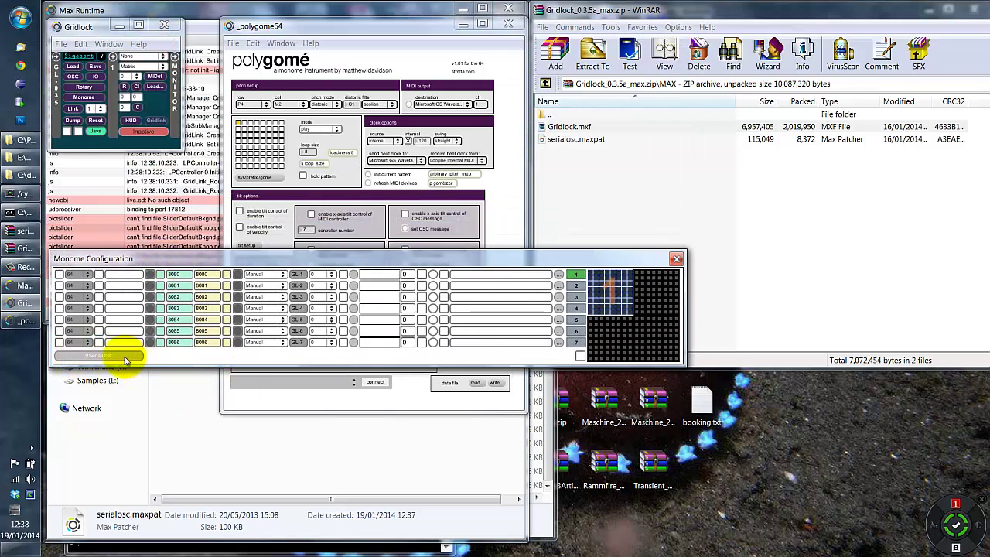
# - Enable the first device row and switch its mode from Manual to VSerialOSC
pyautogui.click(59, 275)
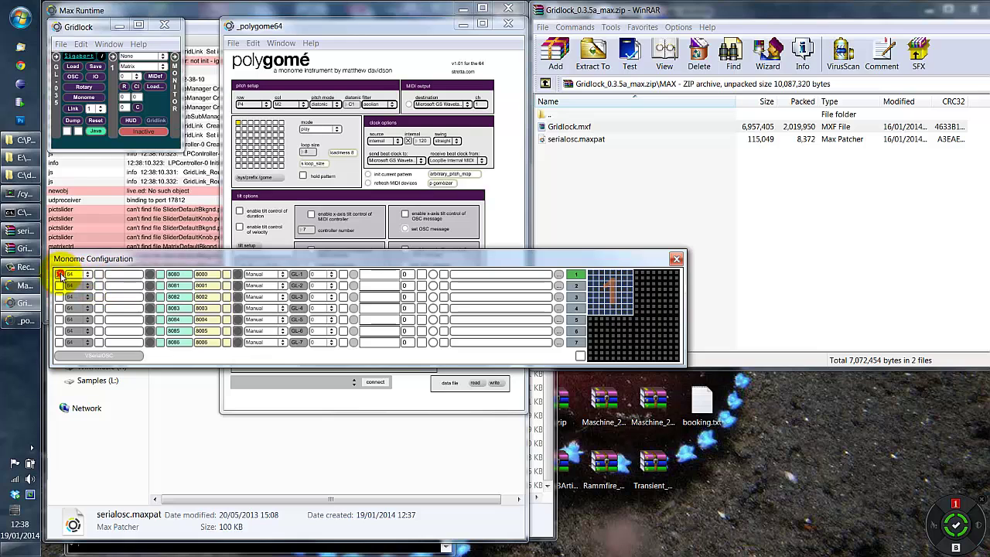
pyautogui.click(266, 275)
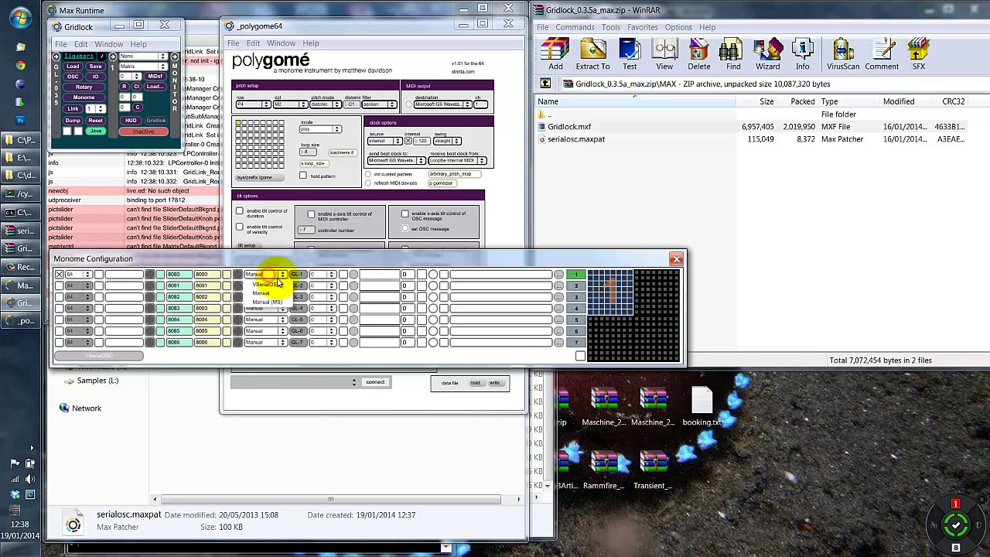
pyautogui.click(267, 286)
pyautogui.moveTo(291, 266); pyautogui.dragTo(298, 311)
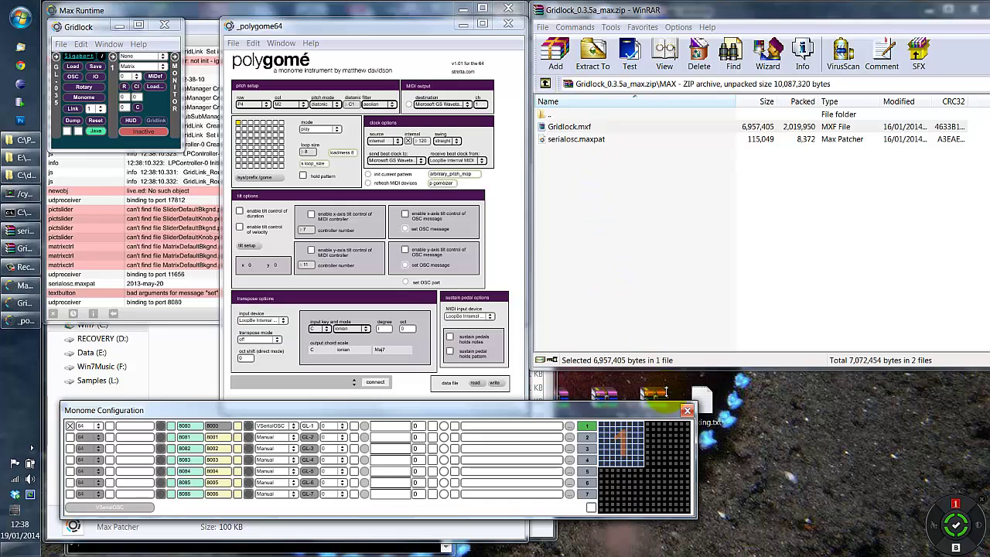
# - Quit Max Runtime and replace patches\serialosc.maxpat with Gridlock's copy, approving administrator access
pyautogui.click(60, 45)
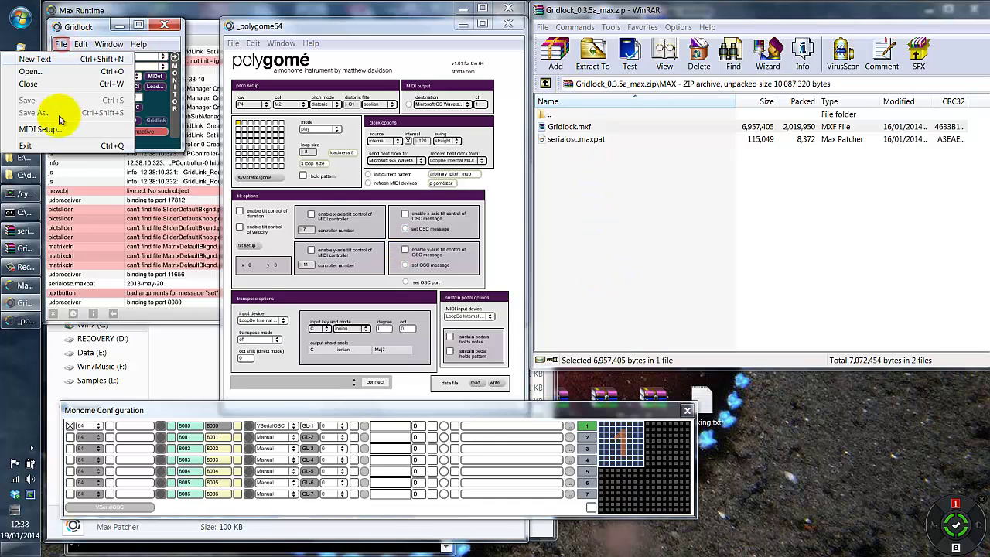
pyautogui.click(43, 146)
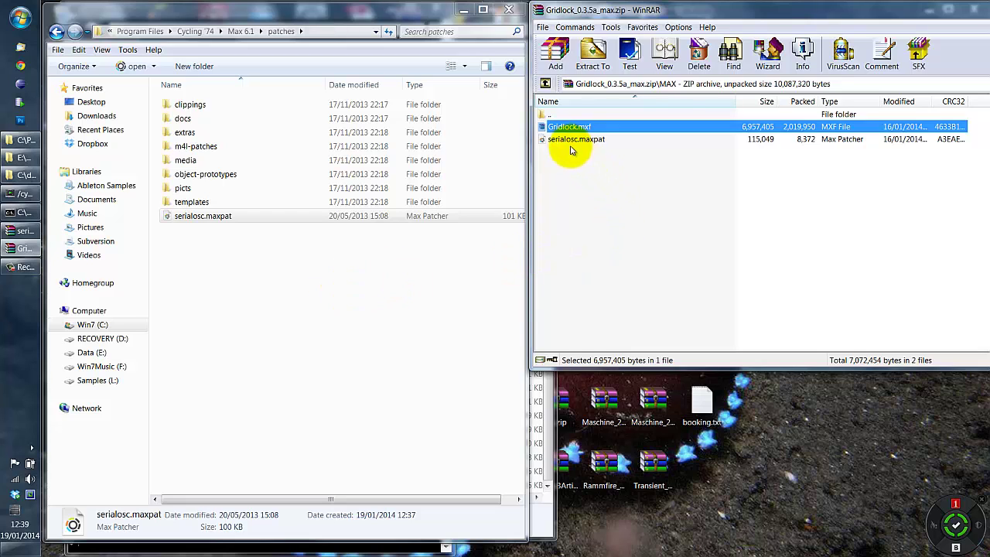
pyautogui.moveTo(561, 140); pyautogui.dragTo(214, 261)
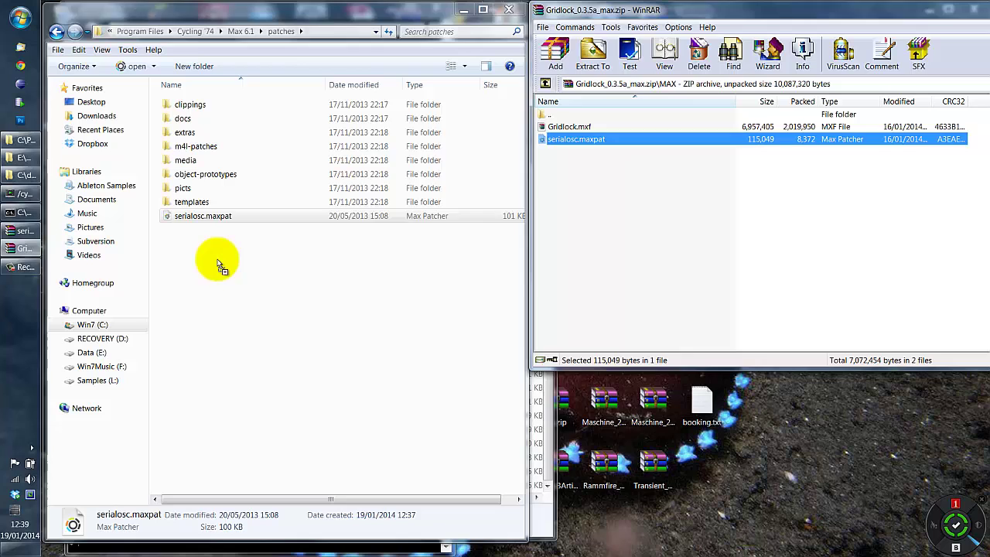
pyautogui.click(439, 242)
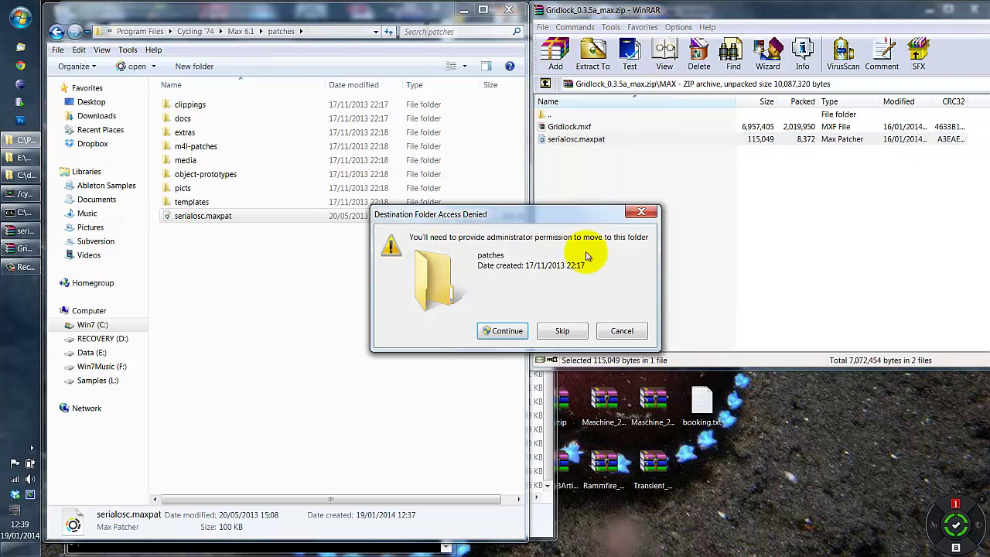
pyautogui.click(505, 331)
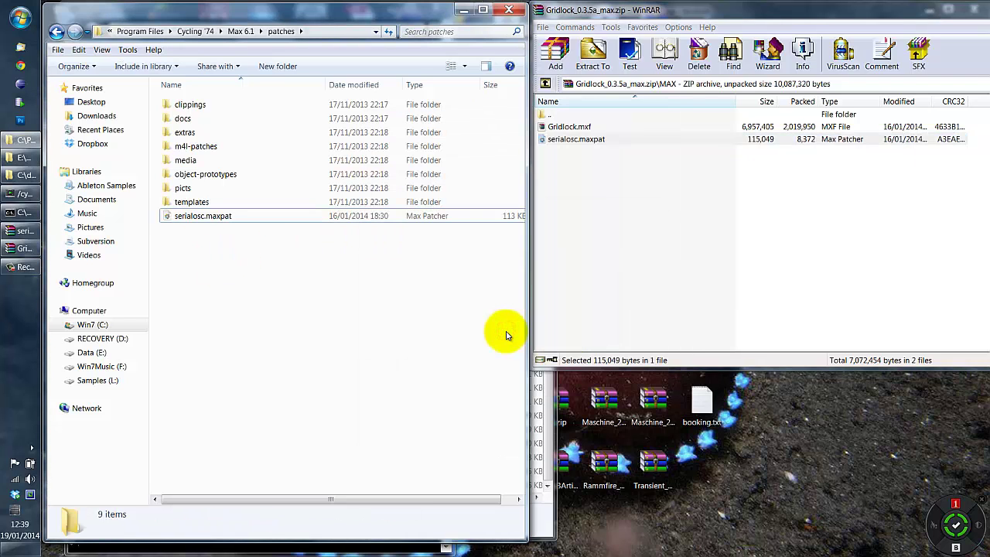
# - Relaunch Max Runtime and load Gridlock.mxf from the archive
pyautogui.click(21, 18)
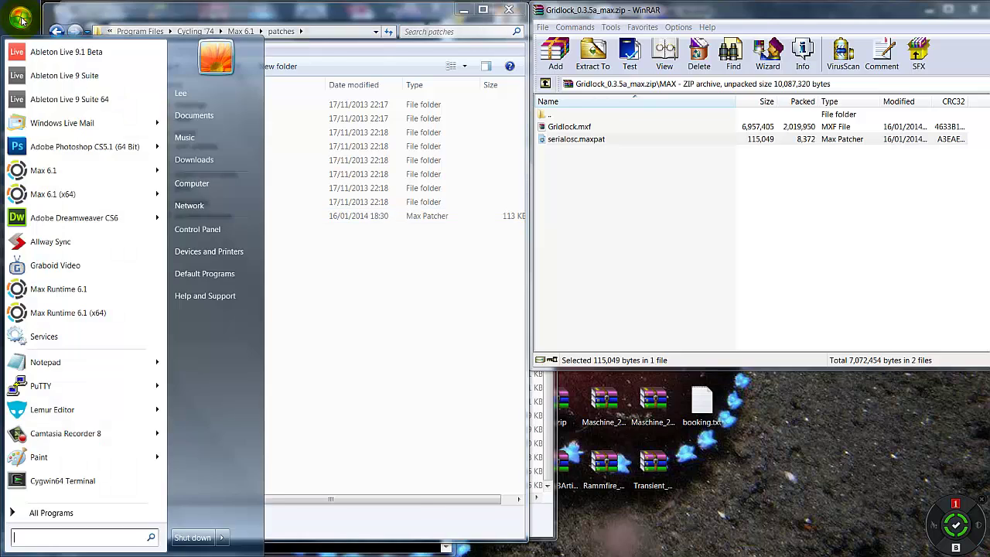
pyautogui.click(62, 312)
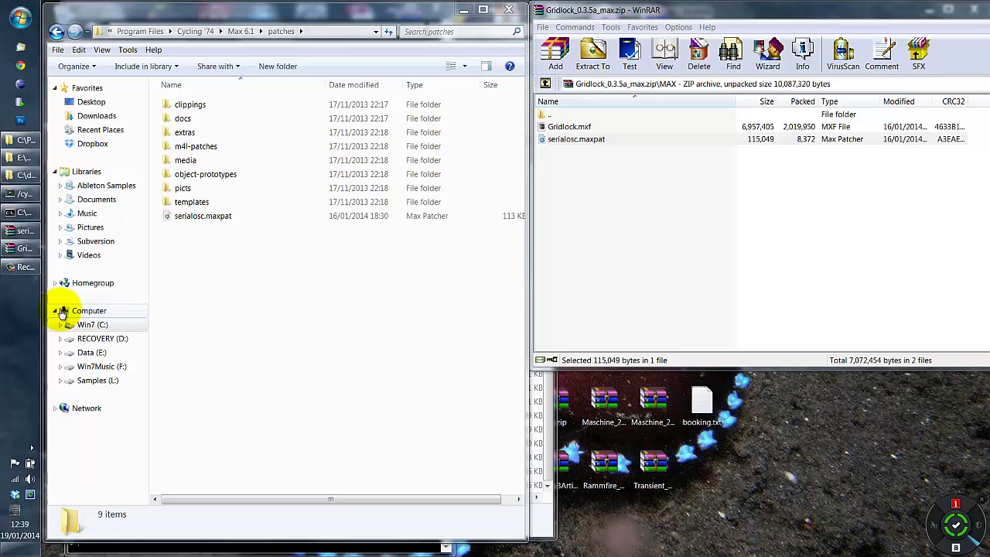
pyautogui.click(569, 126)
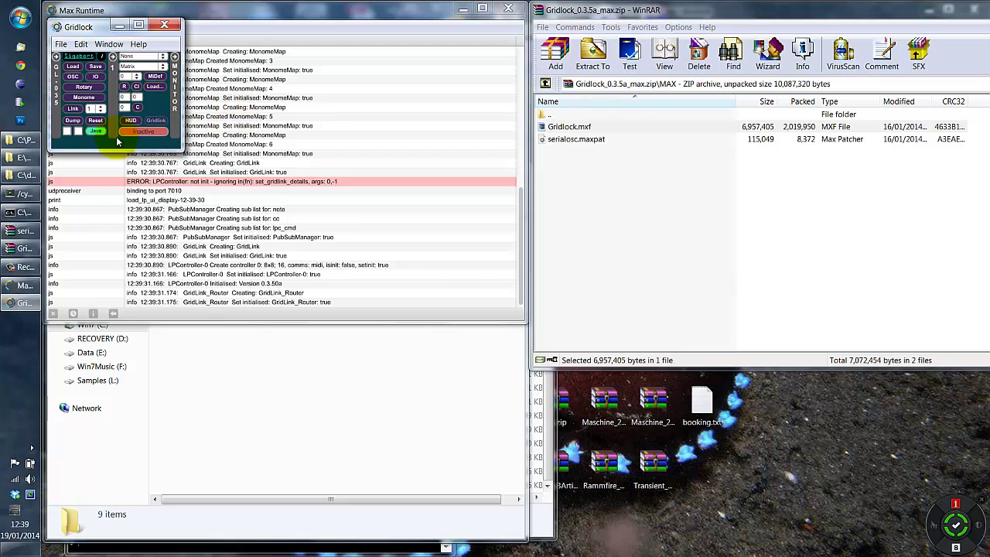
# - Open Monome Configuration, move it lower, and start File > Open in Gridlock
pyautogui.click(84, 97)
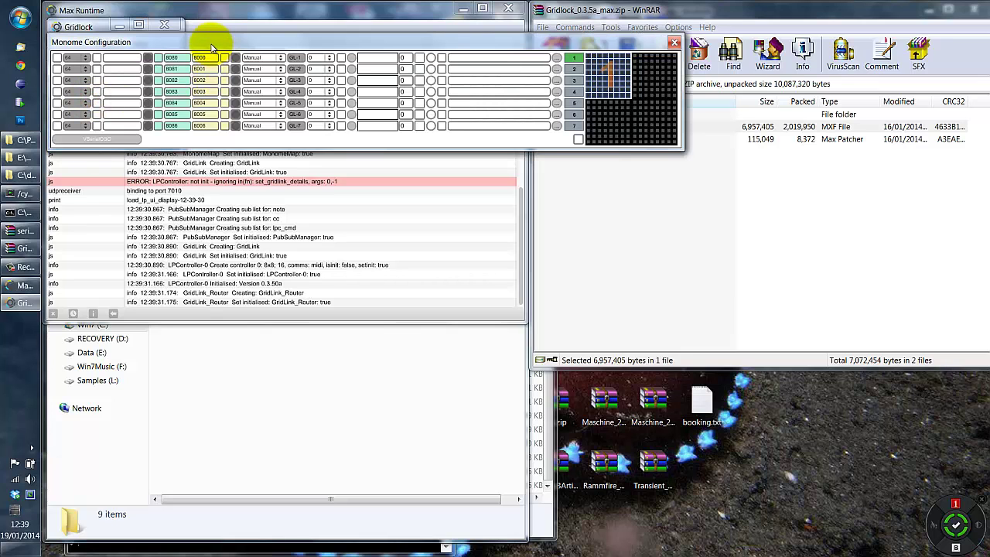
pyautogui.moveTo(213, 48); pyautogui.dragTo(211, 407)
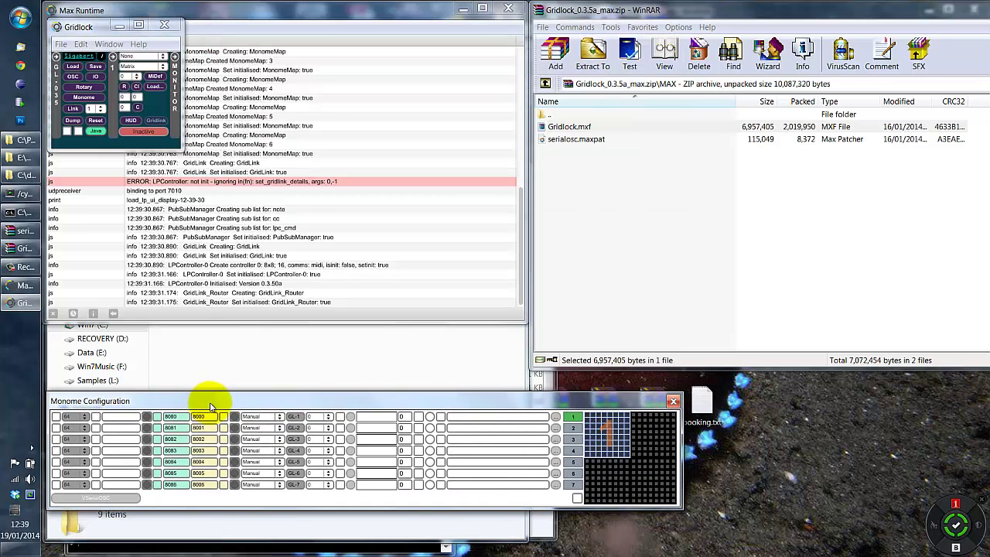
pyautogui.click(61, 44)
pyautogui.click(51, 75)
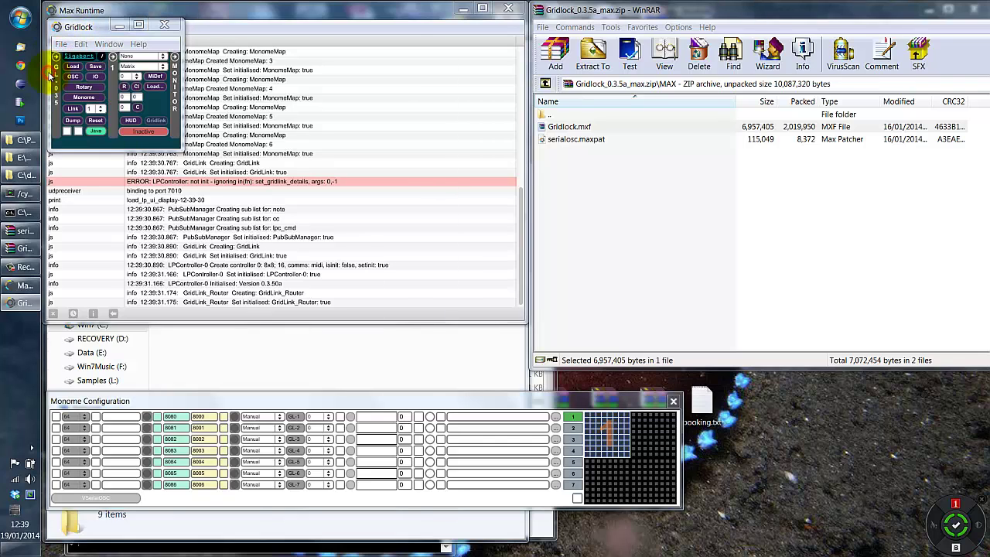
# - Reopen _polygome64.maxpat, move its window to the right, and bring up the Max console
pyautogui.click(230, 144)
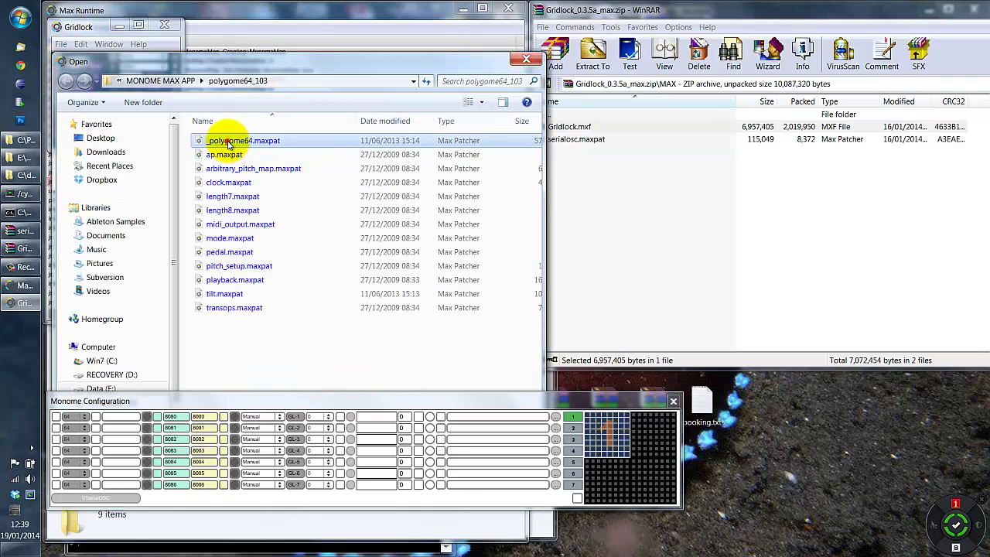
pyautogui.doubleClick(230, 144)
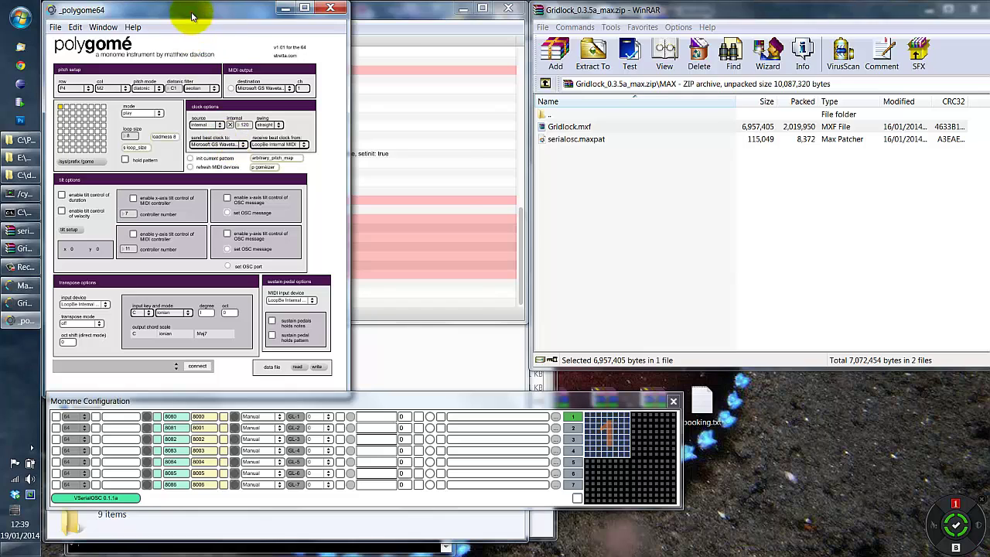
pyautogui.moveTo(193, 16); pyautogui.dragTo(680, 13)
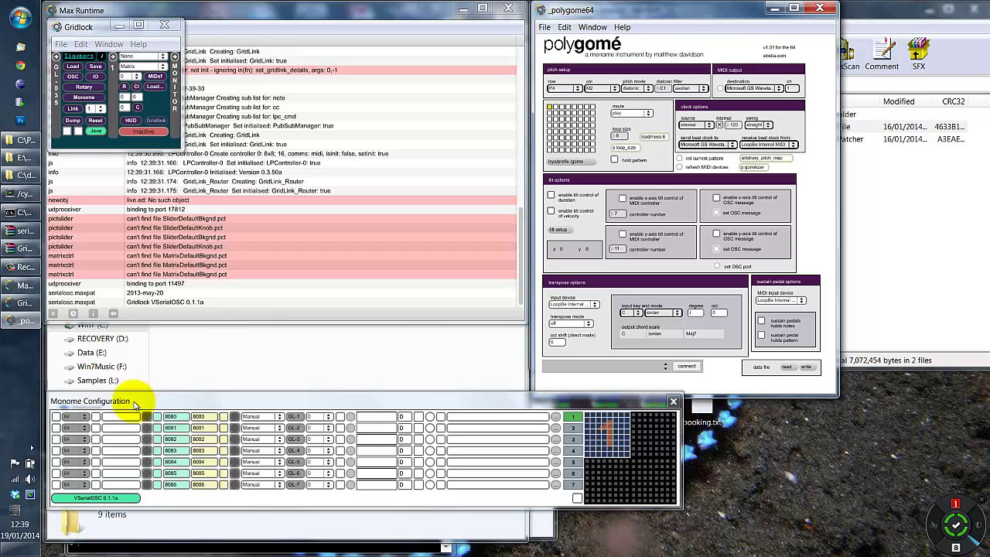
pyautogui.click(143, 305)
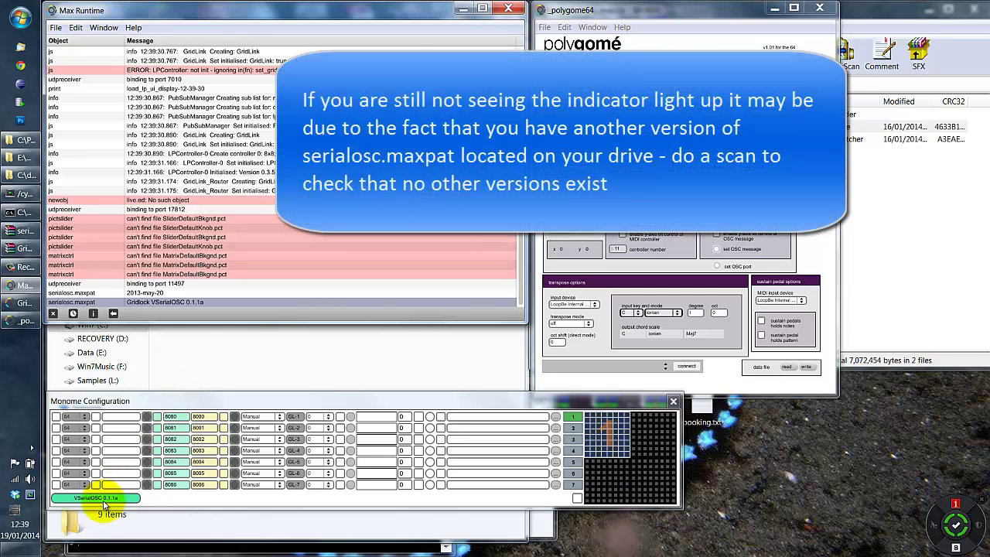
# - Enable Monome row 1 in VSerialOSC mode and connect polygome to GL-1
pyautogui.click(56, 417)
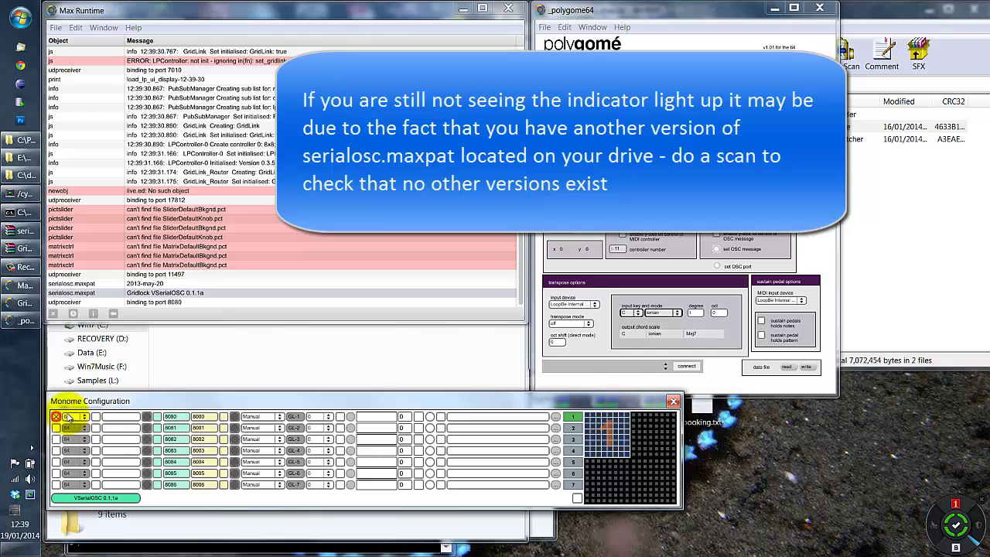
pyautogui.click(260, 416)
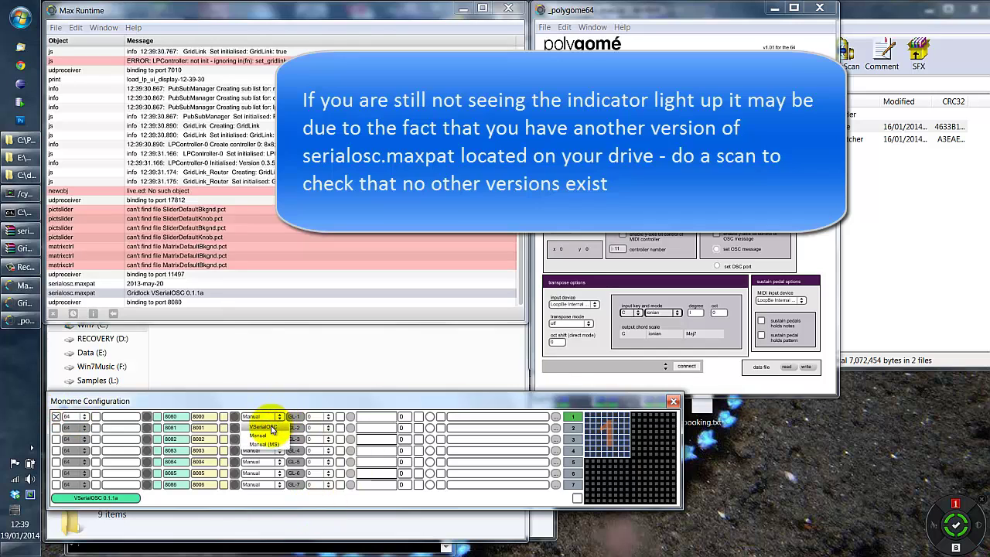
pyautogui.click(270, 427)
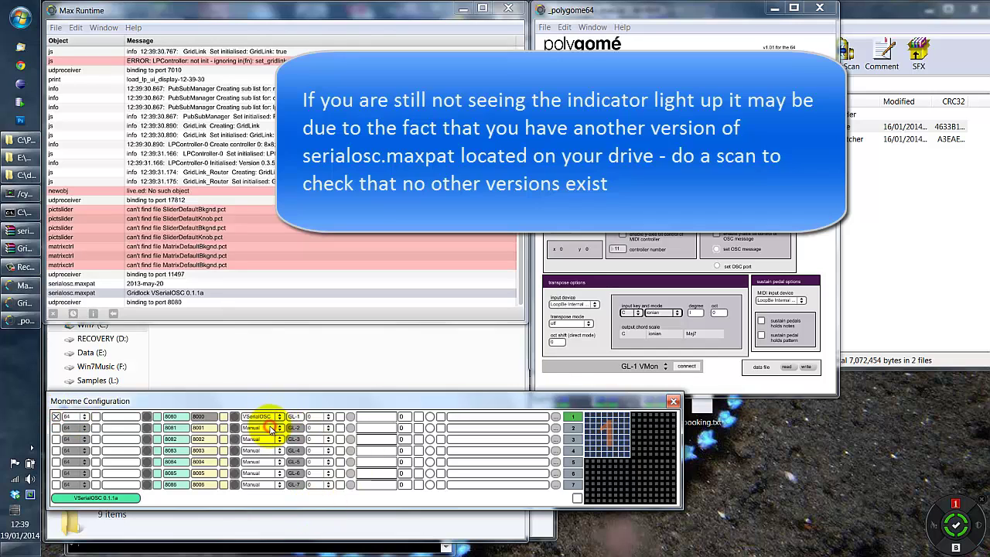
pyautogui.click(686, 366)
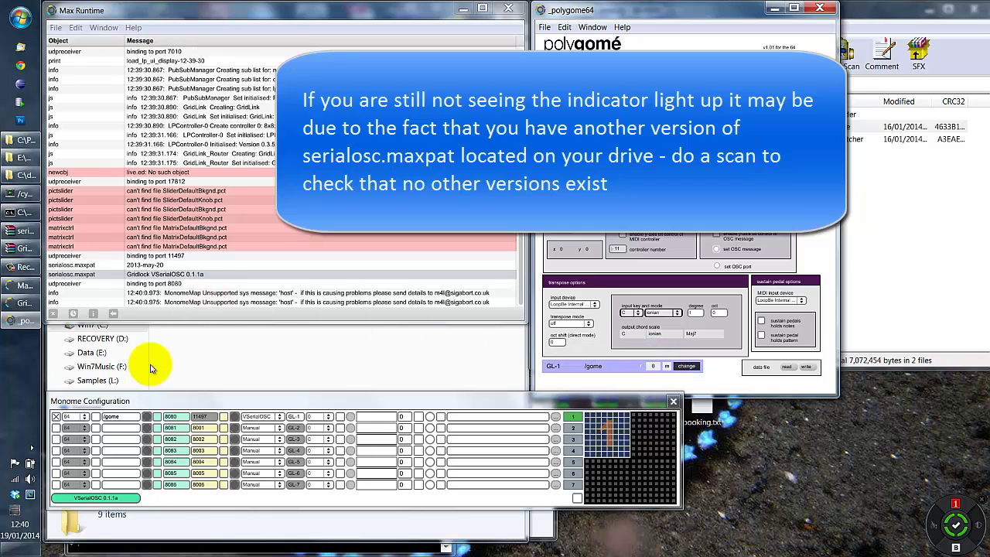
pyautogui.click(31, 303)
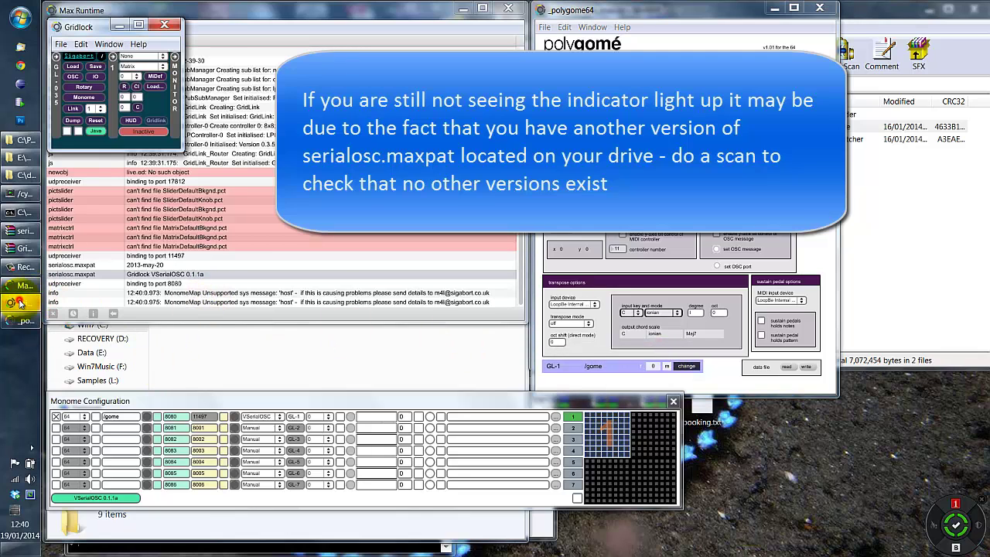
pyautogui.click(163, 56)
pyautogui.click(148, 75)
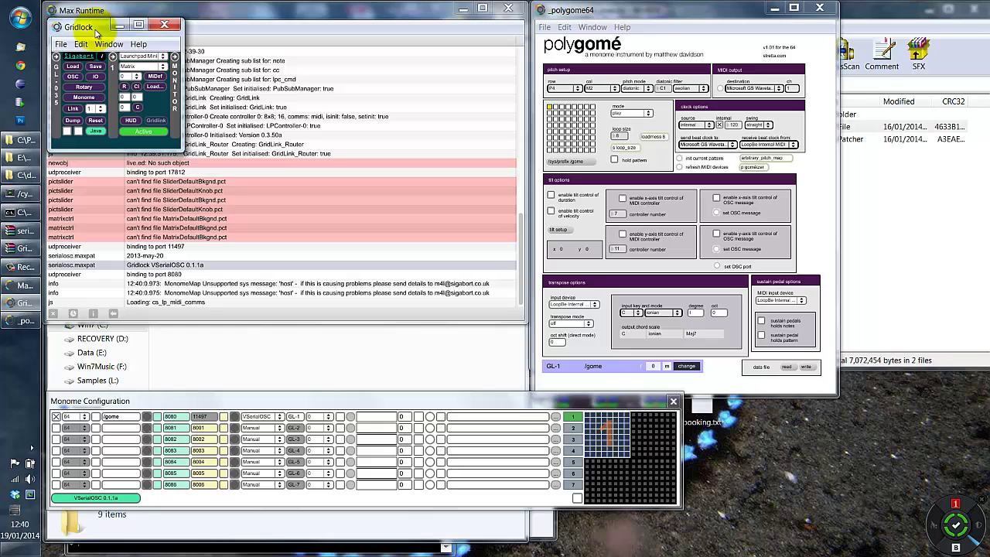
pyautogui.moveTo(96, 32); pyautogui.dragTo(103, 32)
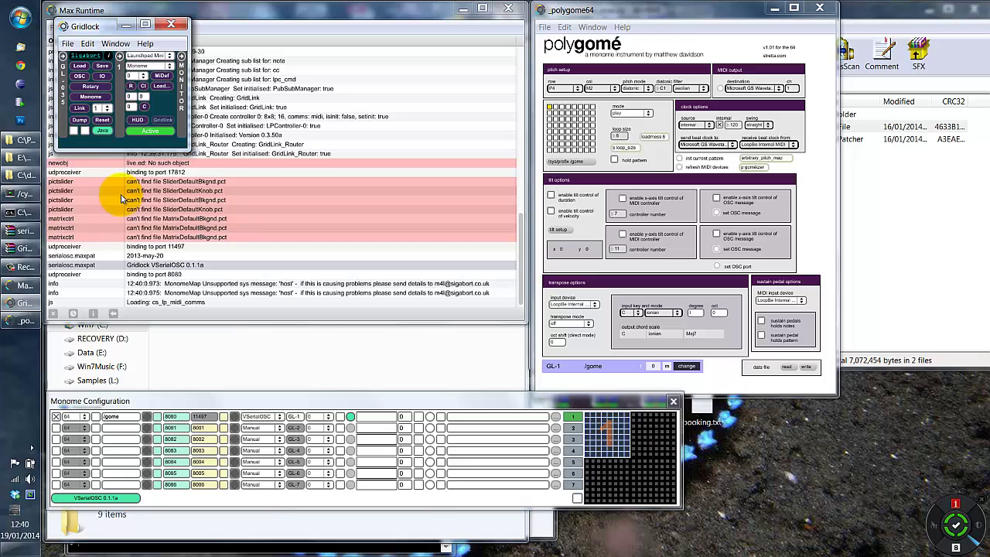
# - Enable Monome rows 2 and 3, setting both to VSerialOSC mode
pyautogui.click(56, 427)
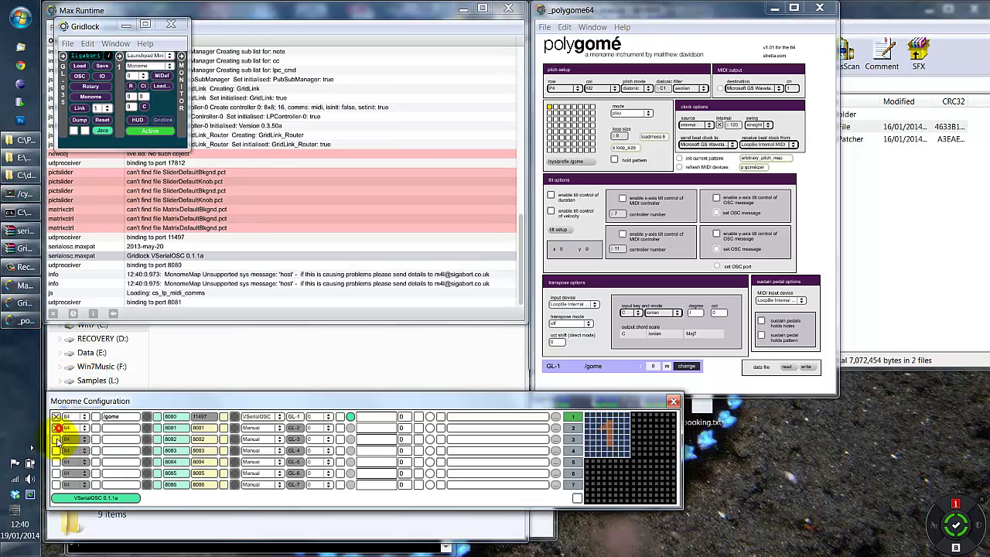
pyautogui.click(56, 439)
pyautogui.click(265, 428)
pyautogui.click(267, 439)
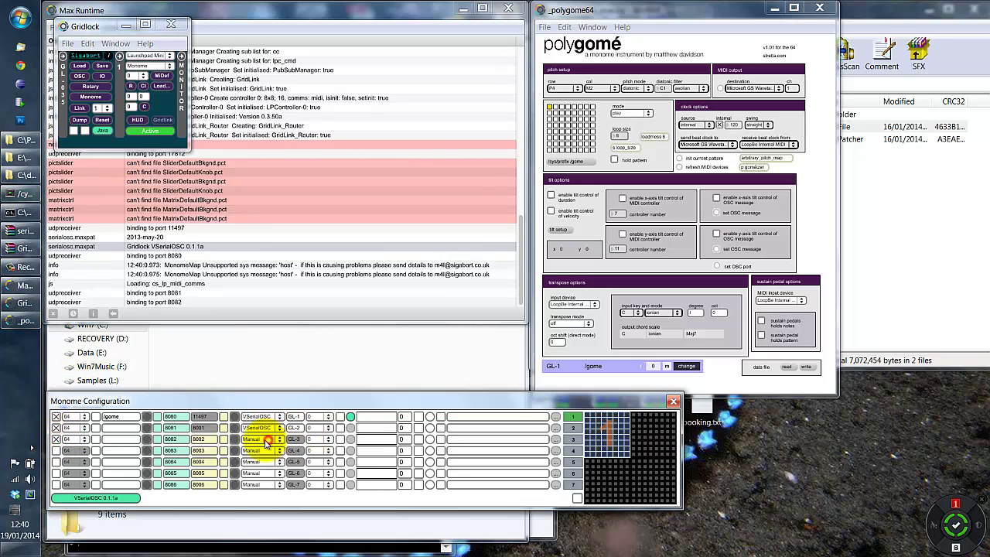
pyautogui.click(263, 439)
pyautogui.click(263, 450)
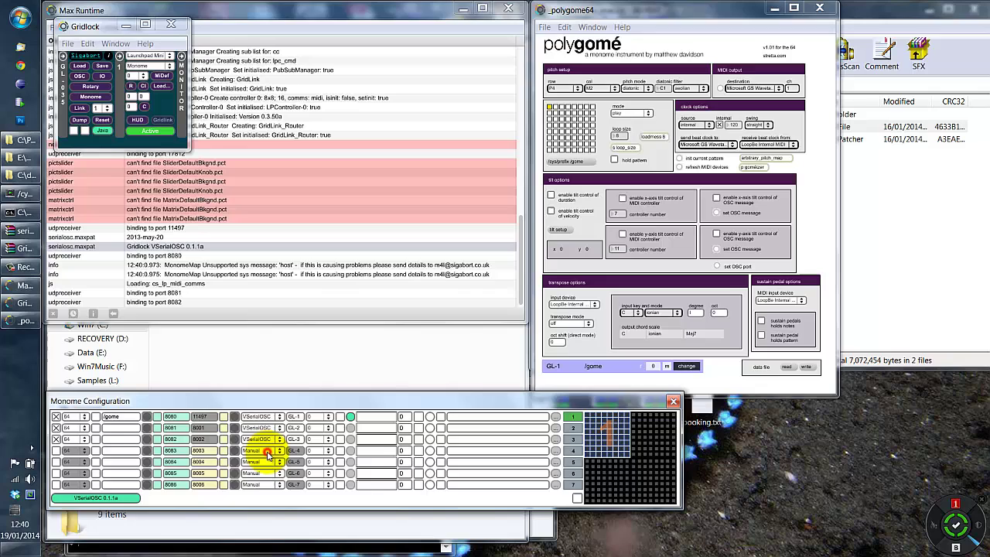
# - Switch polygome's device connection from GL-1 to GL-2 VMon
pyautogui.click(687, 366)
pyautogui.click(664, 367)
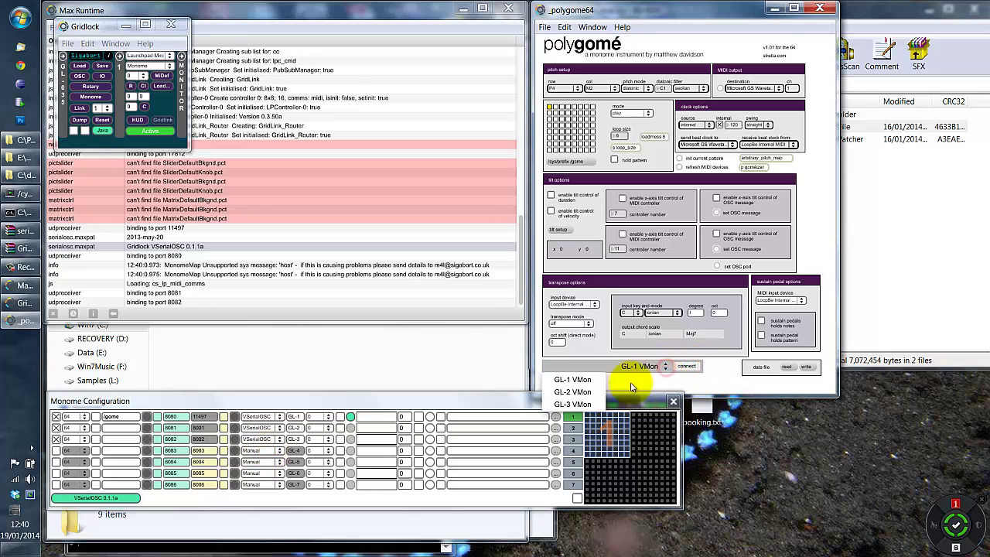
pyautogui.click(576, 392)
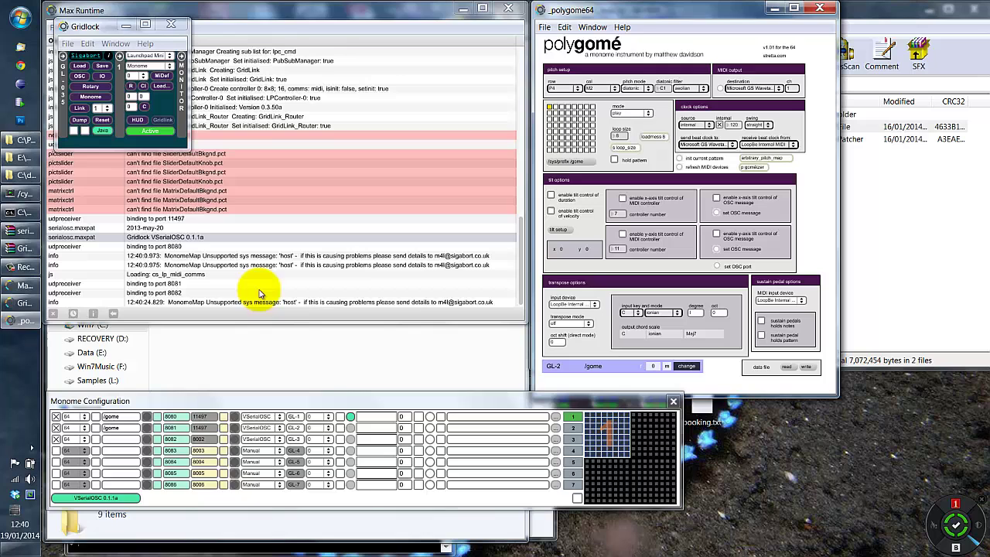
# - In Explorer, go to Data (E:) and open the polygome64_103 folder
pyautogui.click(26, 175)
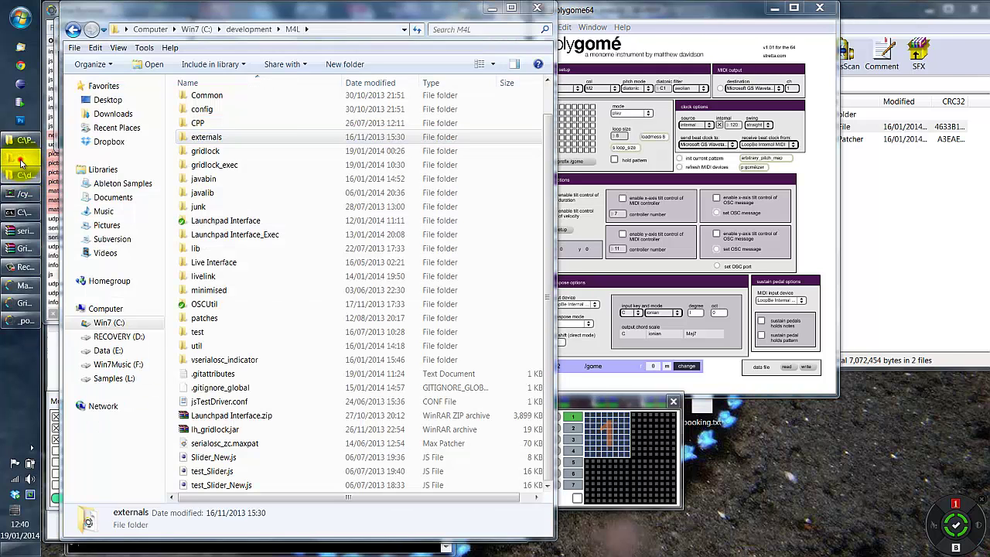
pyautogui.click(21, 154)
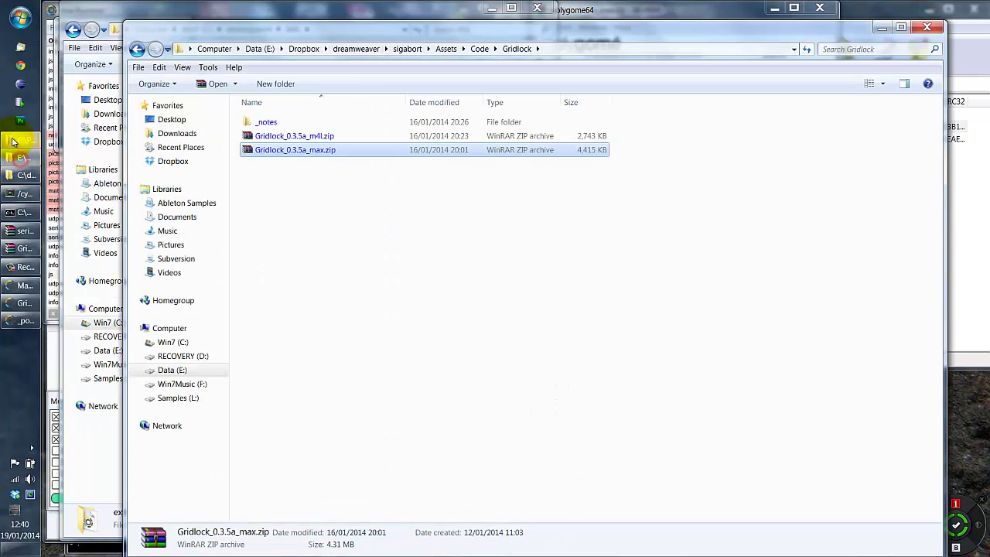
pyautogui.click(260, 49)
pyautogui.doubleClick(287, 151)
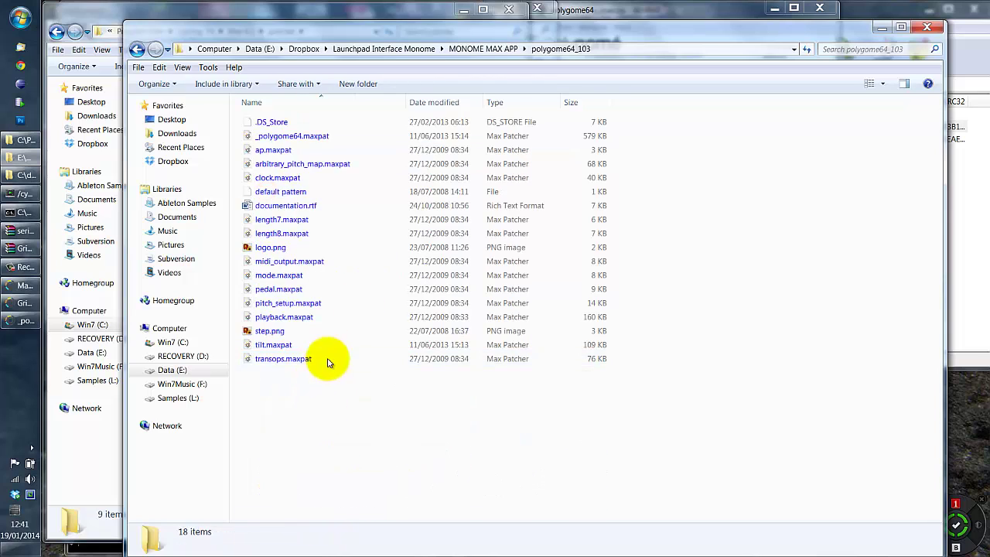